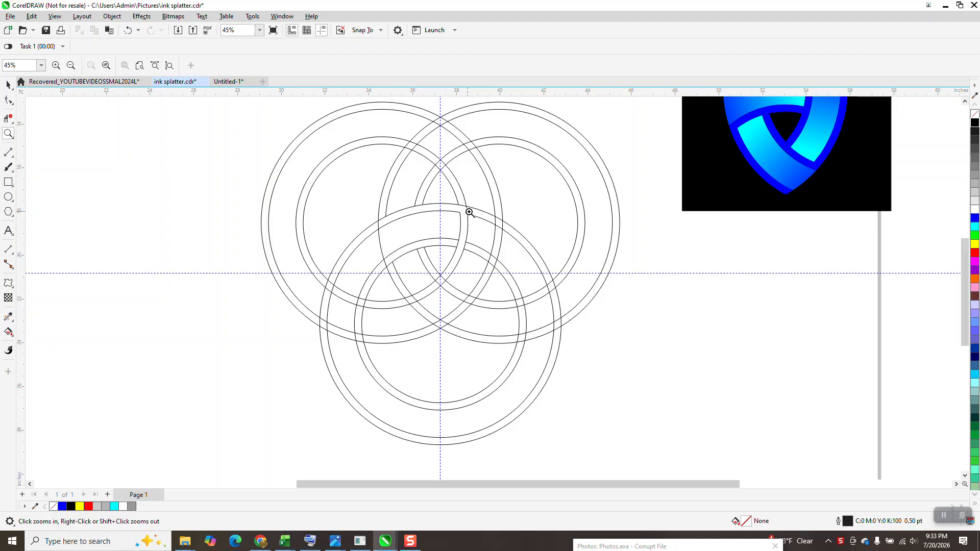
Smart-fill the curved band between the upper arcs of the lower circle with cyan and no outline
click(8, 84)
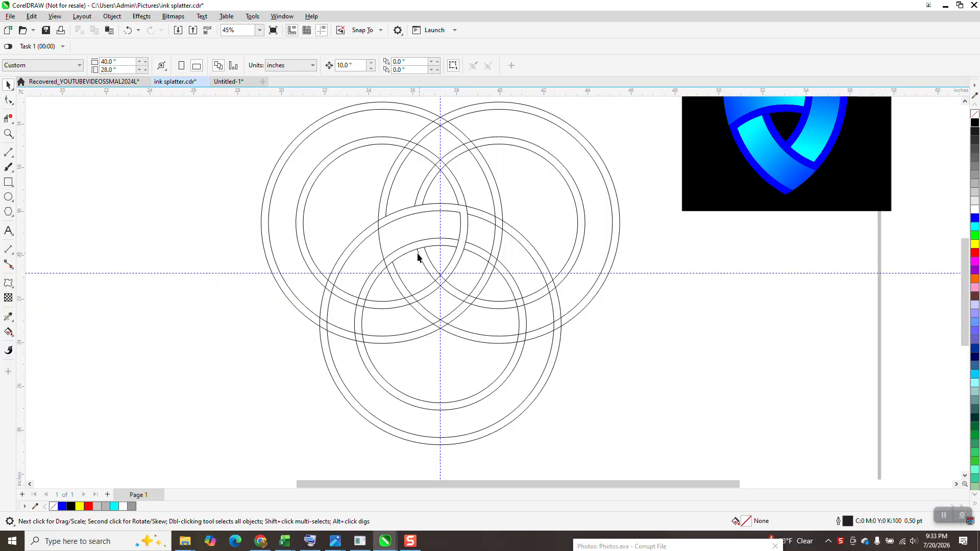
scroll(267, 245, down, 1)
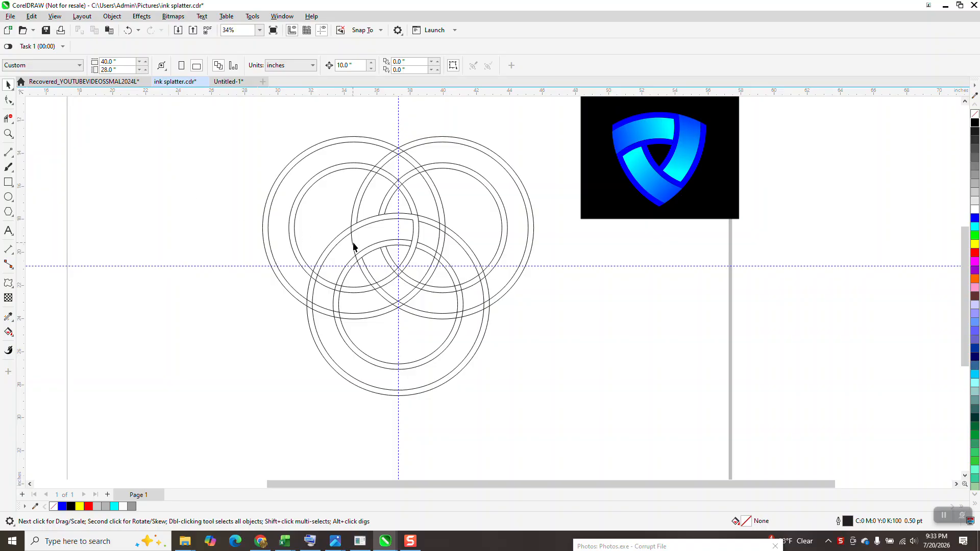
click(9, 332)
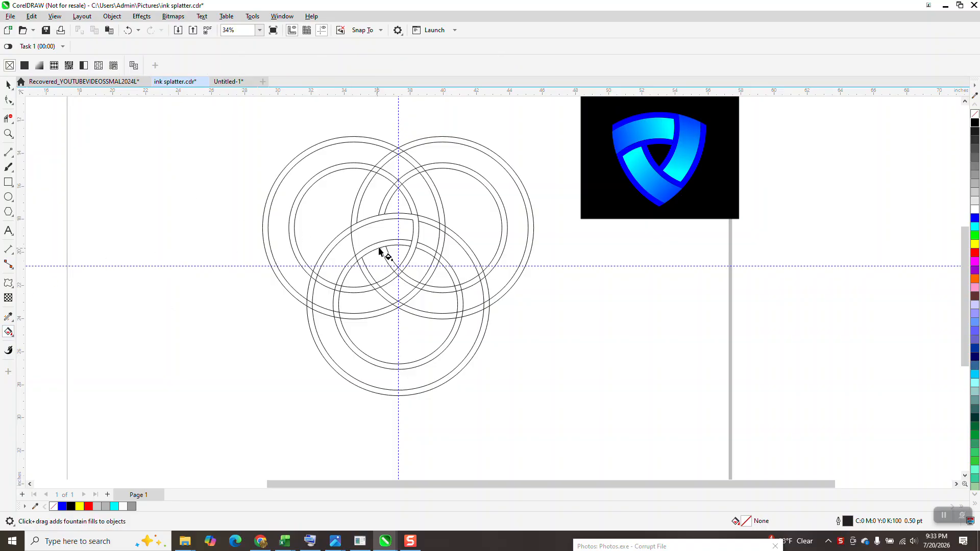
click(11, 334)
click(45, 348)
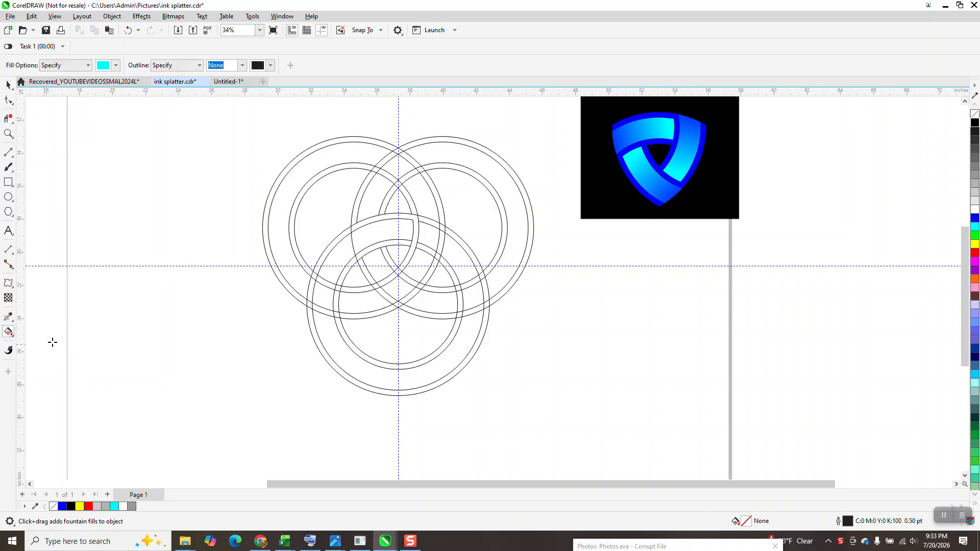
click(367, 241)
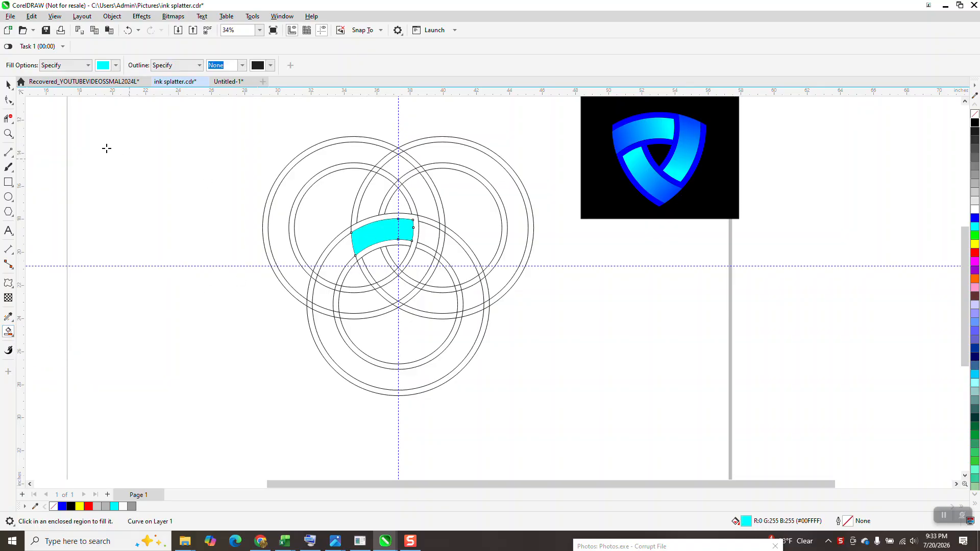
Set the Smart Fill colour to blue and fill the narrow border strip around the cyan band
click(116, 66)
click(147, 129)
click(411, 221)
click(412, 219)
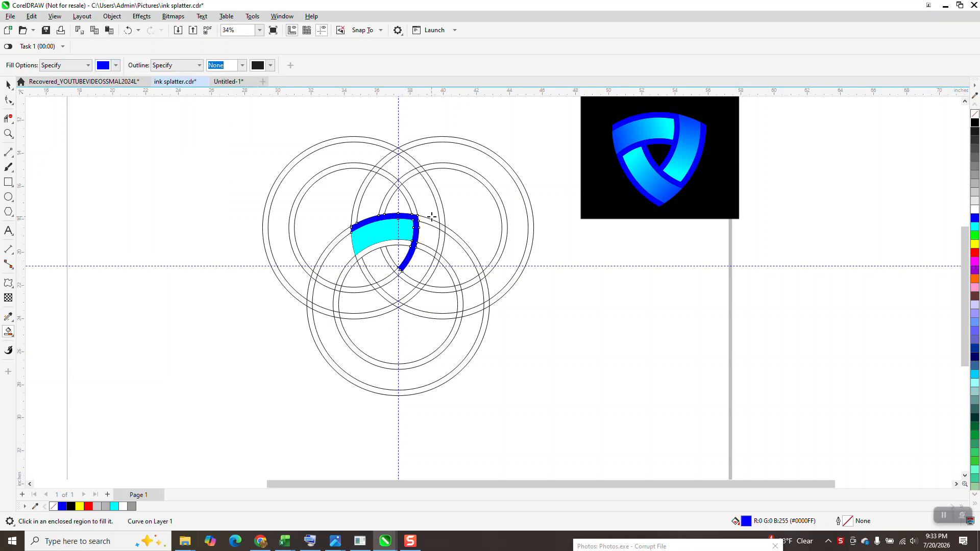
Group the cyan band with its blue border and move the group's rotation centre to the guideline intersection
click(8, 85)
drag(212, 170, 440, 321)
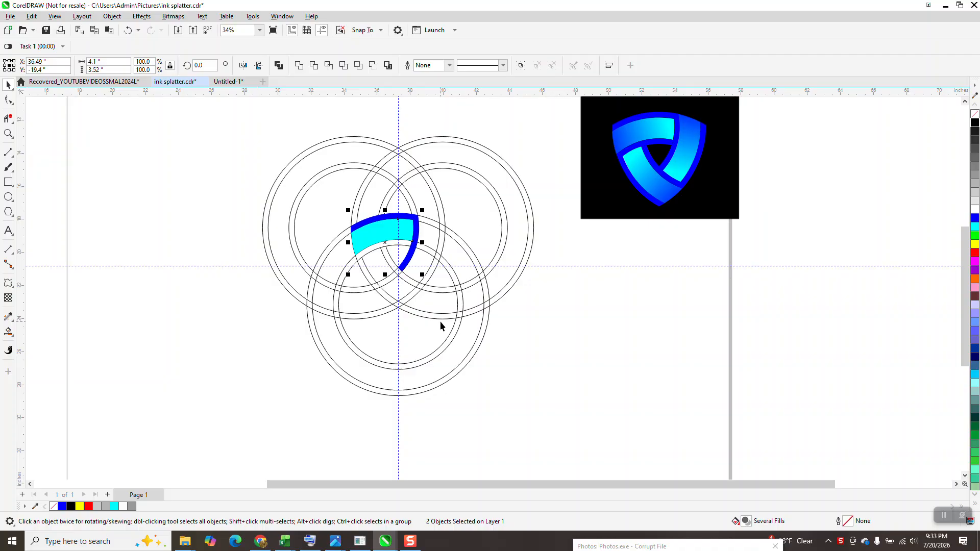
key(ctrl+g)
click(384, 244)
drag(385, 244, 399, 265)
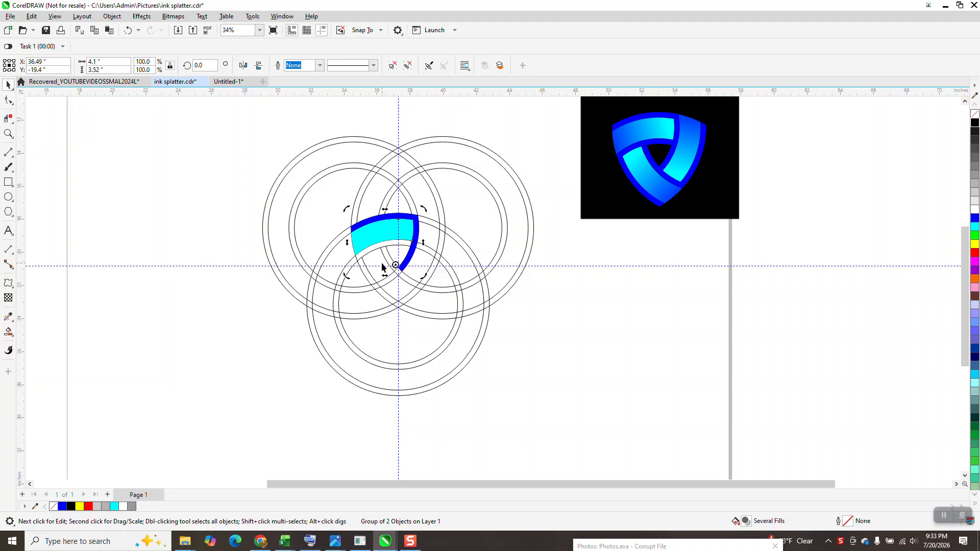
Rotate the band group 120° about its relocated centre and add a duplicate of it at 0°
click(380, 229)
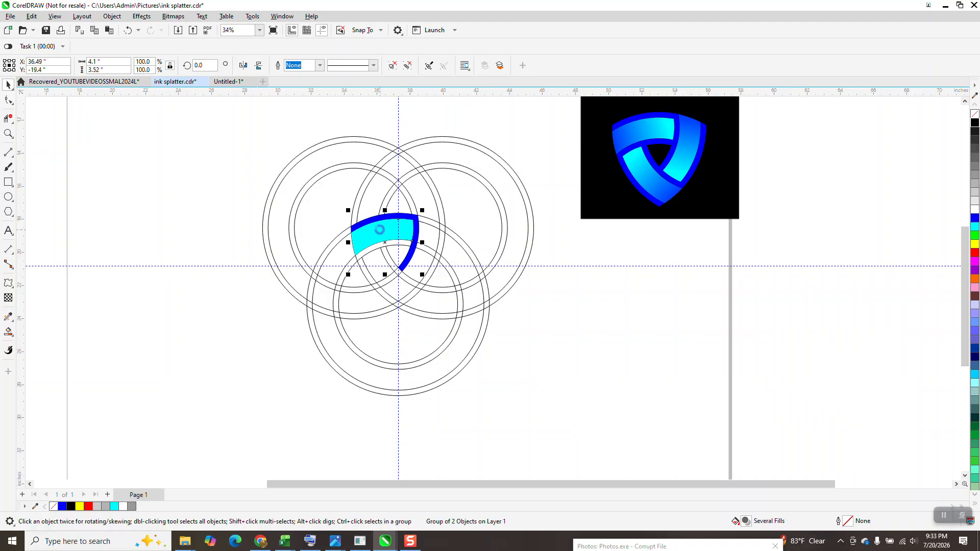
double_click(379, 229)
click(40, 108)
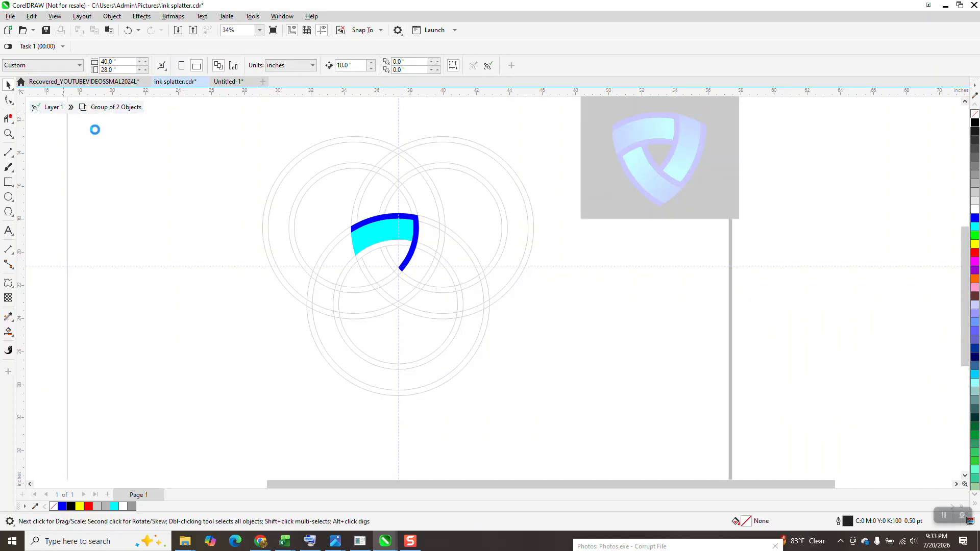
click(406, 241)
click(206, 69)
text(120)
key(Return)
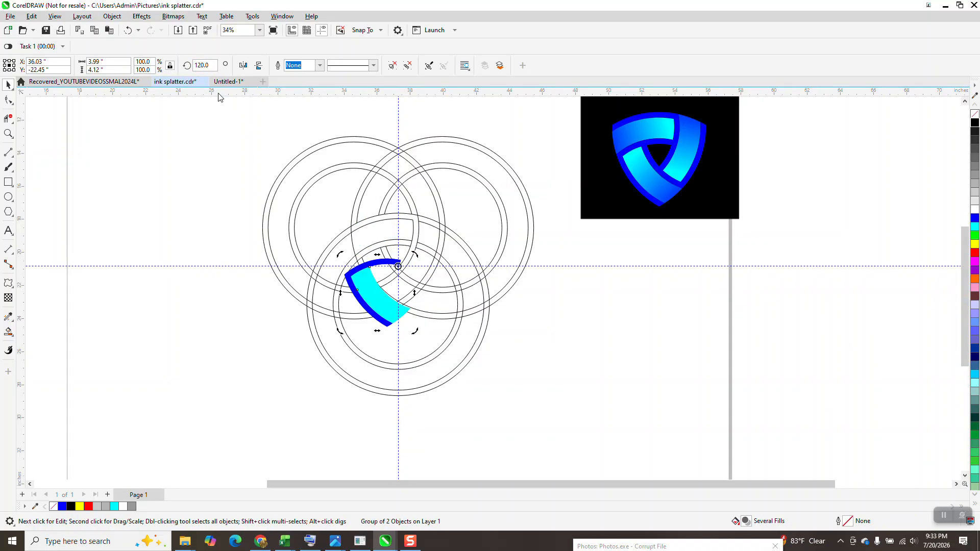
text(0)
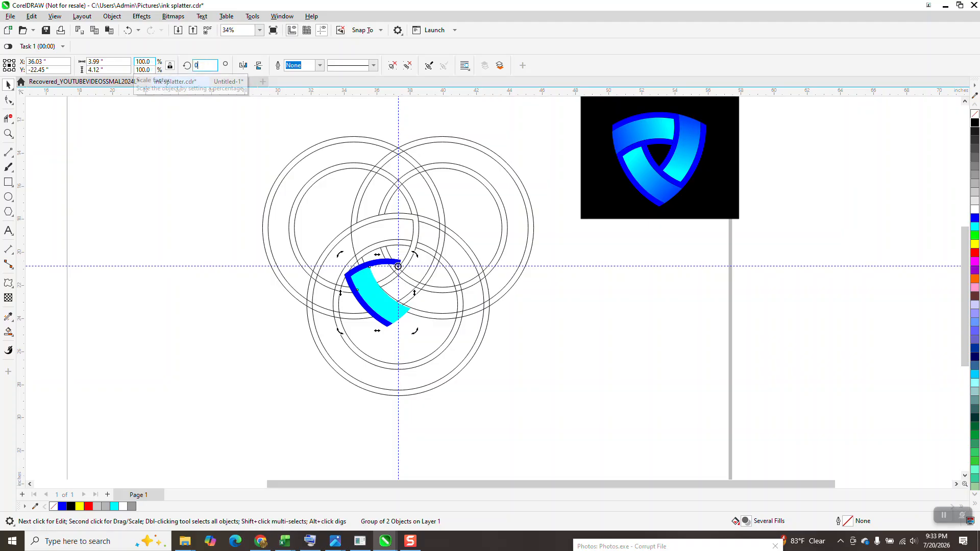
key(ctrl+Return)
Delete both filled band groups so only the circle outlines remain
click(393, 312)
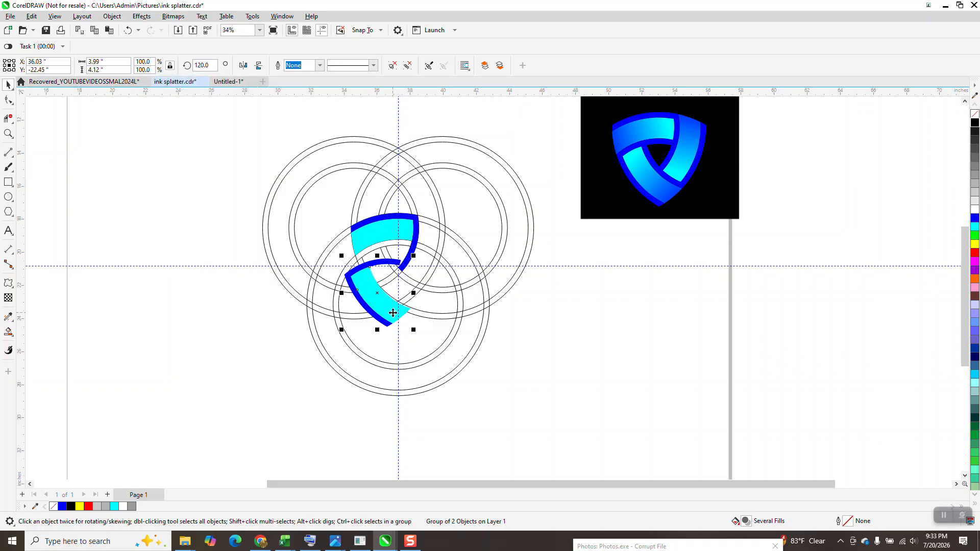
key(Delete)
click(403, 238)
key(Delete)
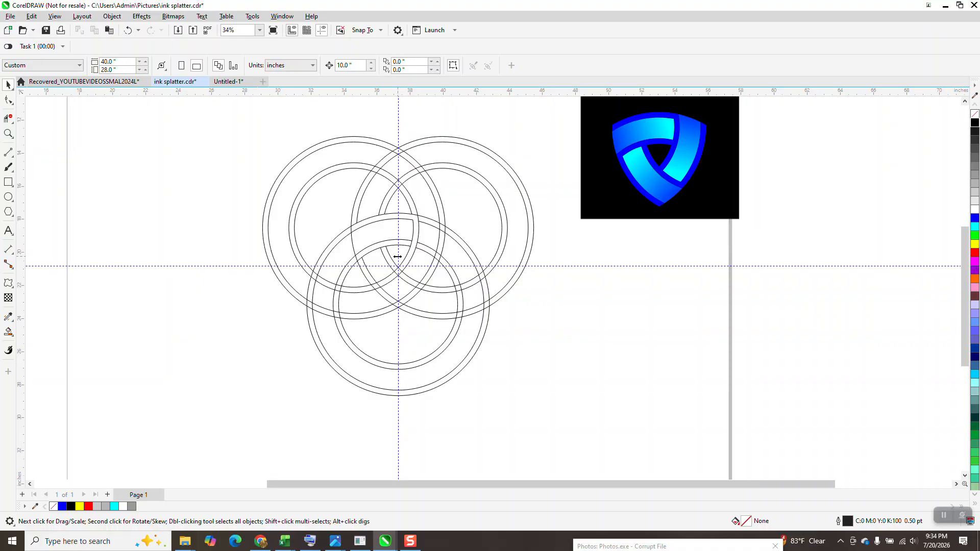
click(9, 136)
drag(383, 242, 423, 276)
scroll(419, 304, down, 5)
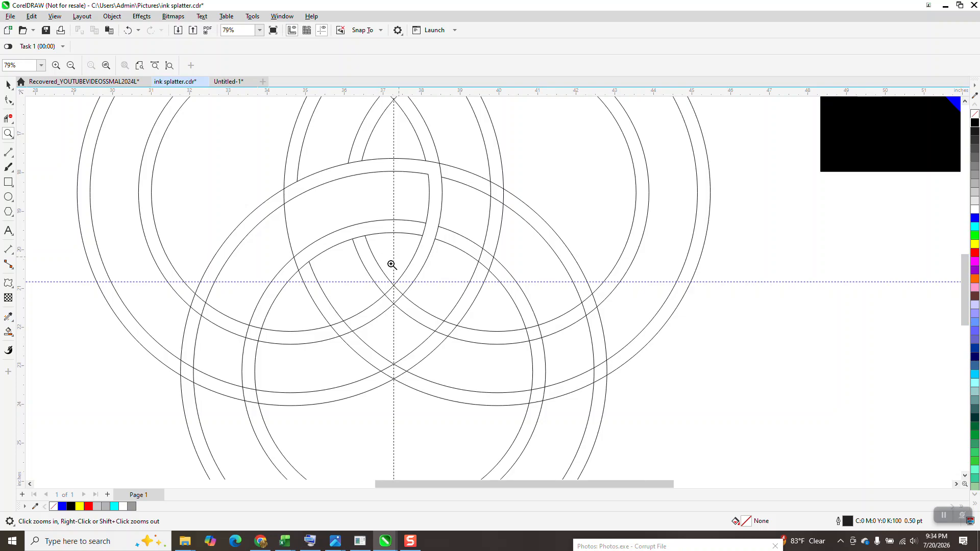
key(space)
click(320, 234)
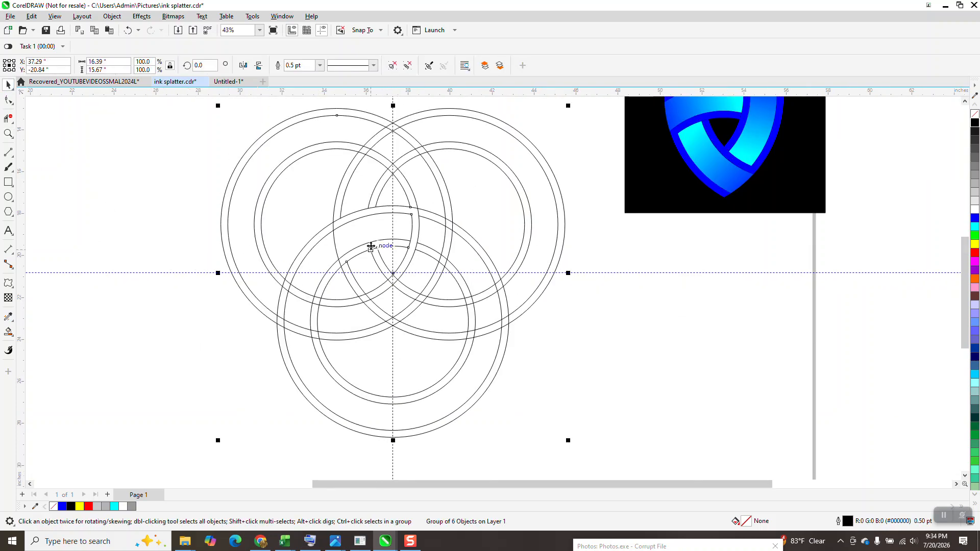
drag(388, 278, 321, 301)
key(ctrl+z)
Hide the guidelines and draw three crossing 2-point lines from the central curved triangle's corners to its opposite sides
scroll(437, 274, down, 1)
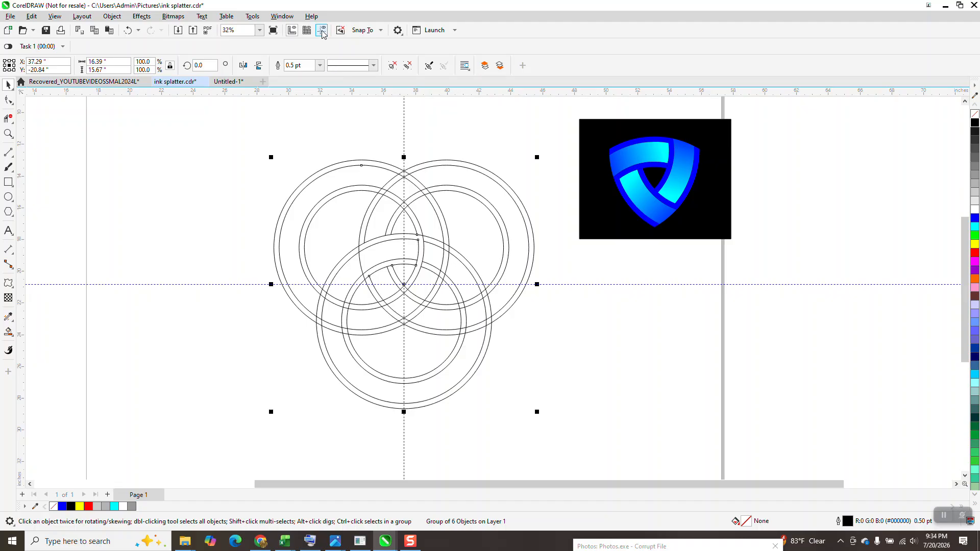
click(9, 134)
drag(373, 225, 471, 324)
scroll(435, 248, down, 5)
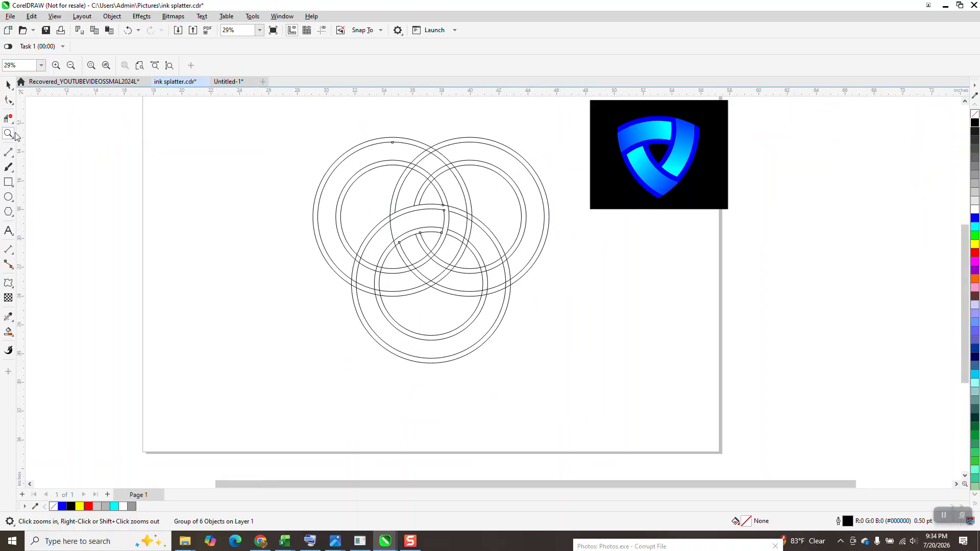
drag(363, 221, 502, 287)
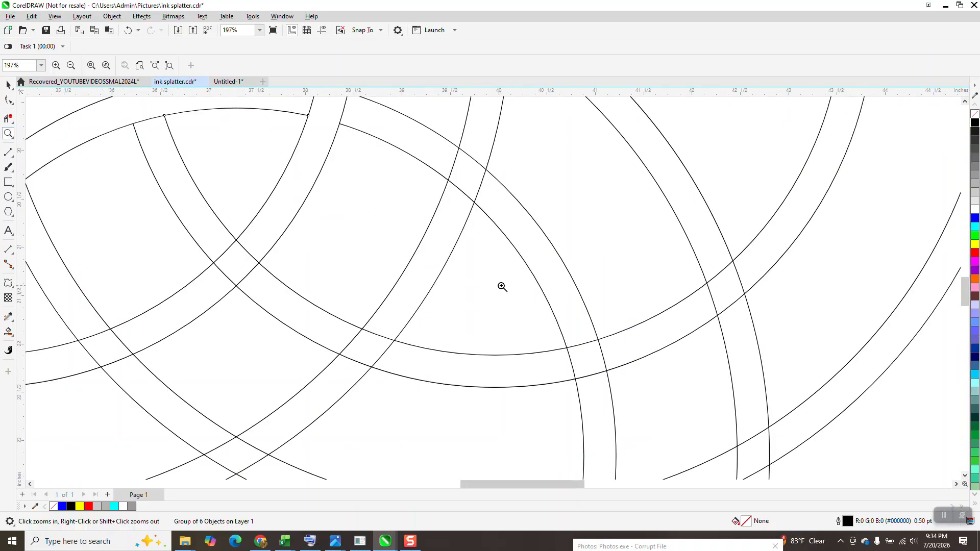
scroll(502, 287, down, 2)
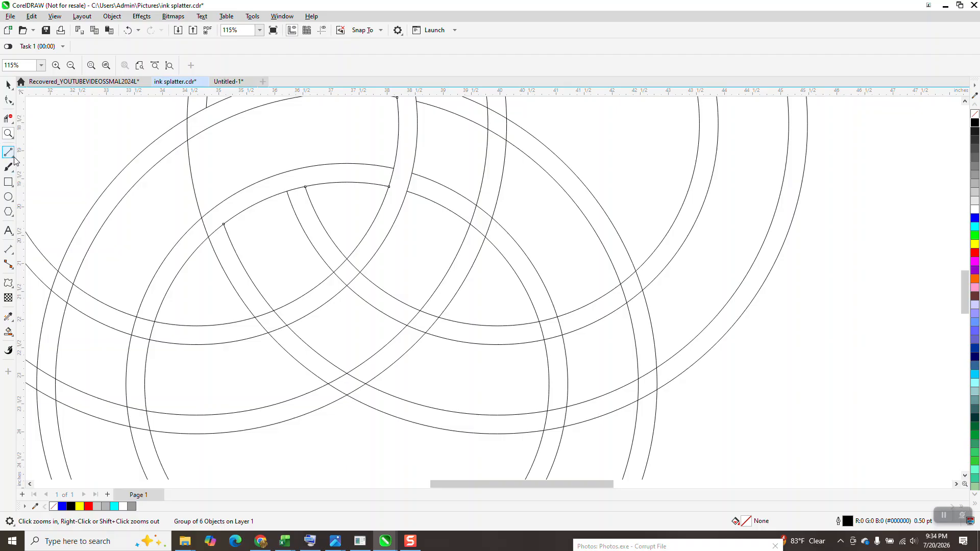
click(15, 157)
click(43, 165)
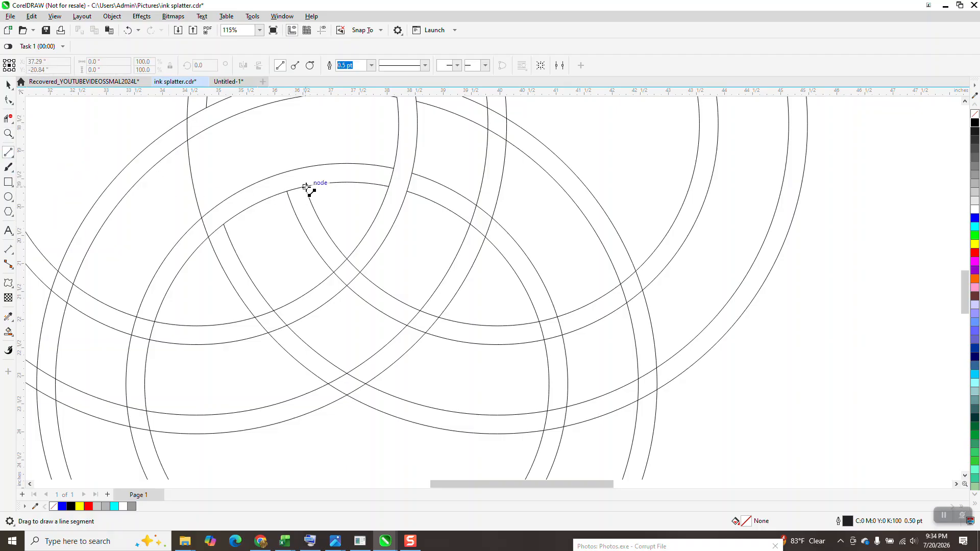
drag(307, 188, 370, 225)
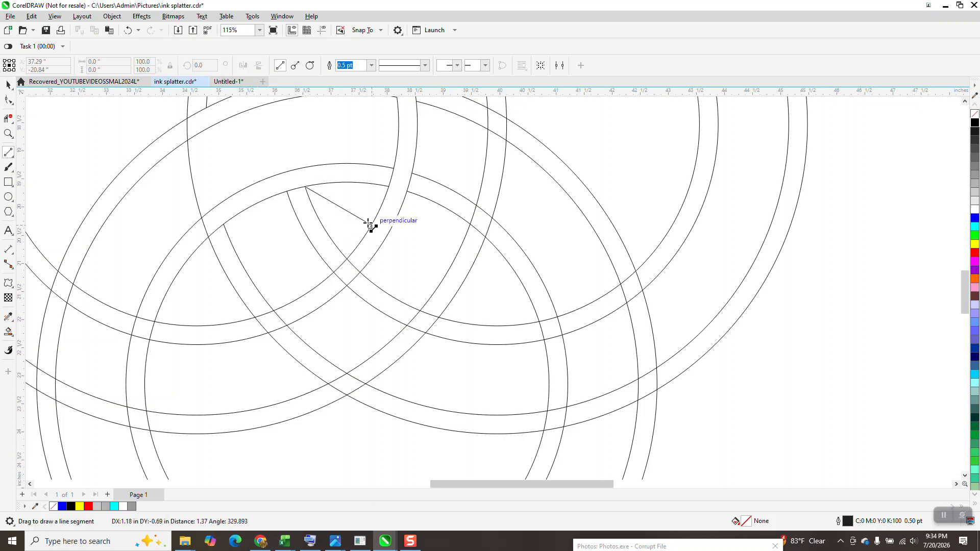
drag(369, 225, 372, 225)
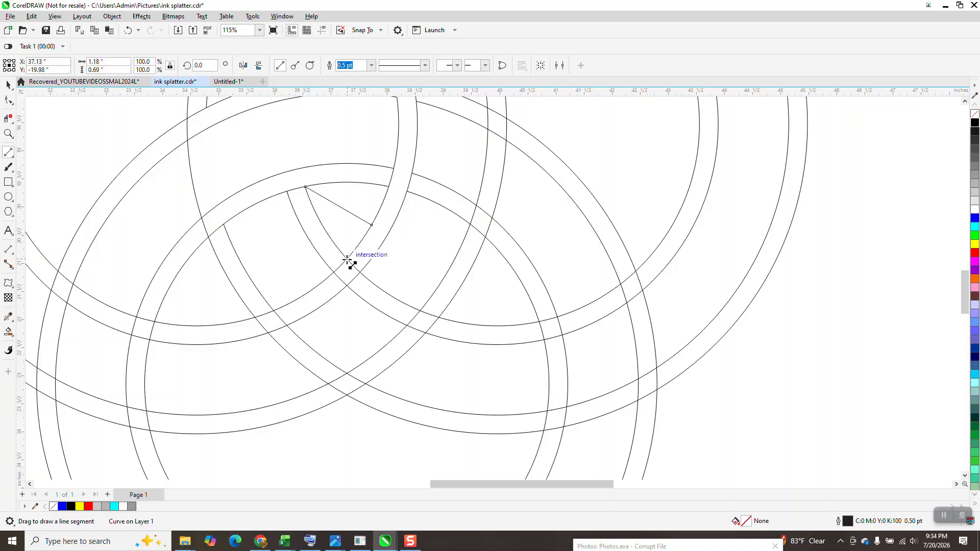
mouse_move(347, 260)
mouse_down()
mouse_move(346, 201)
mouse_move(358, 184)
mouse_move(347, 182)
mouse_move(346, 219)
mouse_move(325, 225)
mouse_up()
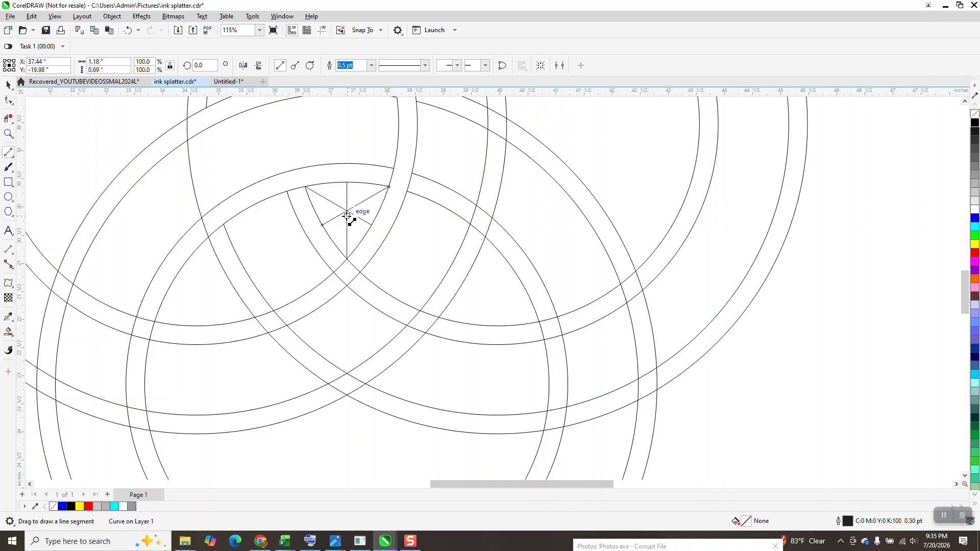
Duplicate all the circles together with the three crossing lines and nudge the copy 30 inches to the right
click(6, 86)
scroll(324, 212, down, 3)
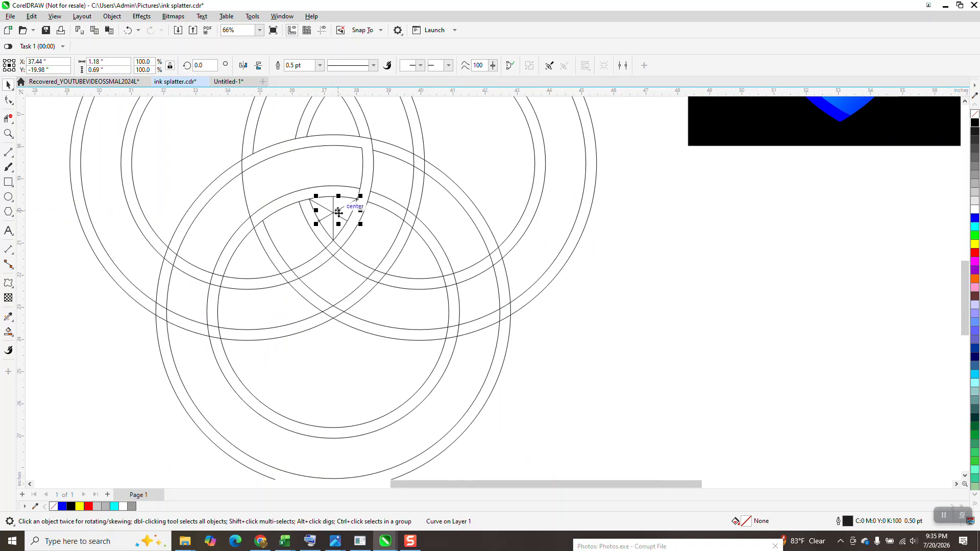
scroll(356, 253, down, 4)
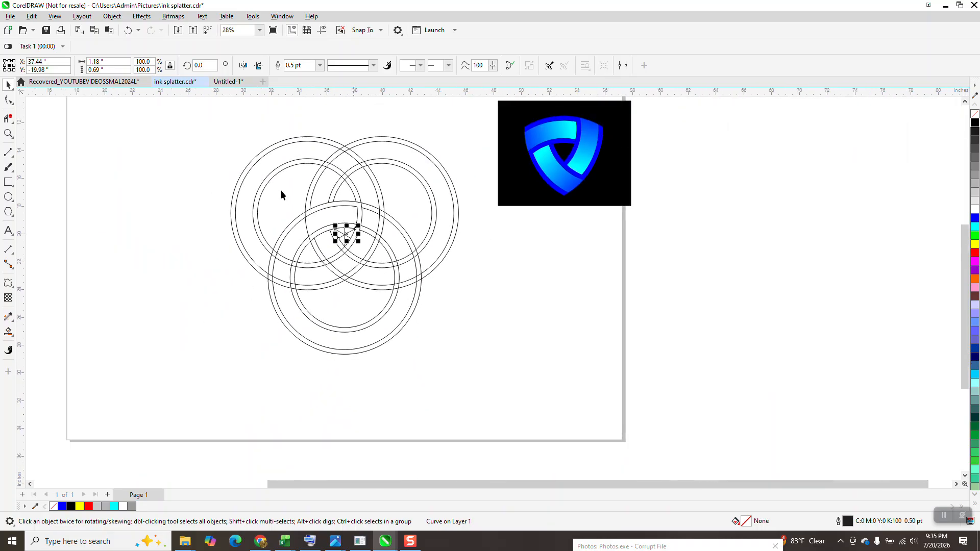
drag(202, 122, 505, 399)
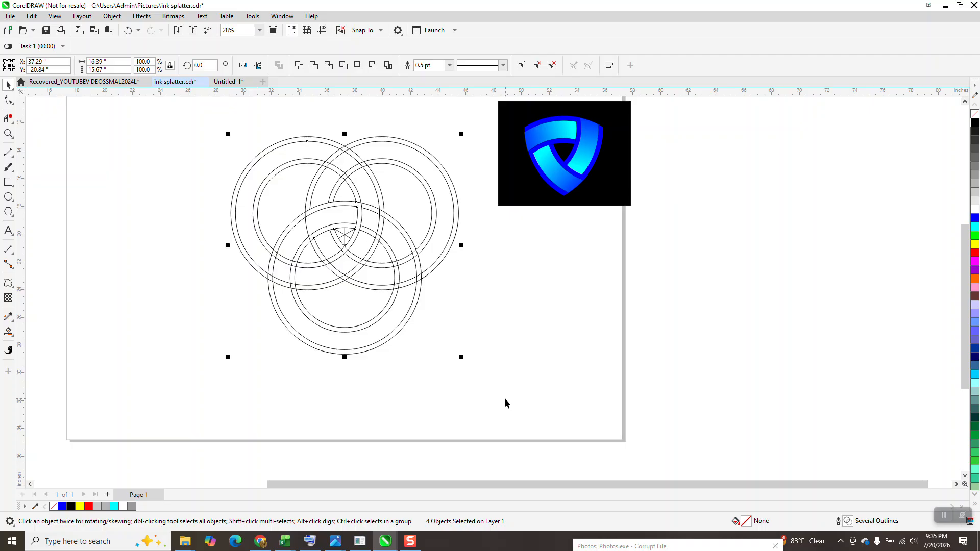
key(ctrl+v)
key(Right)
key(Right)
key(Right)
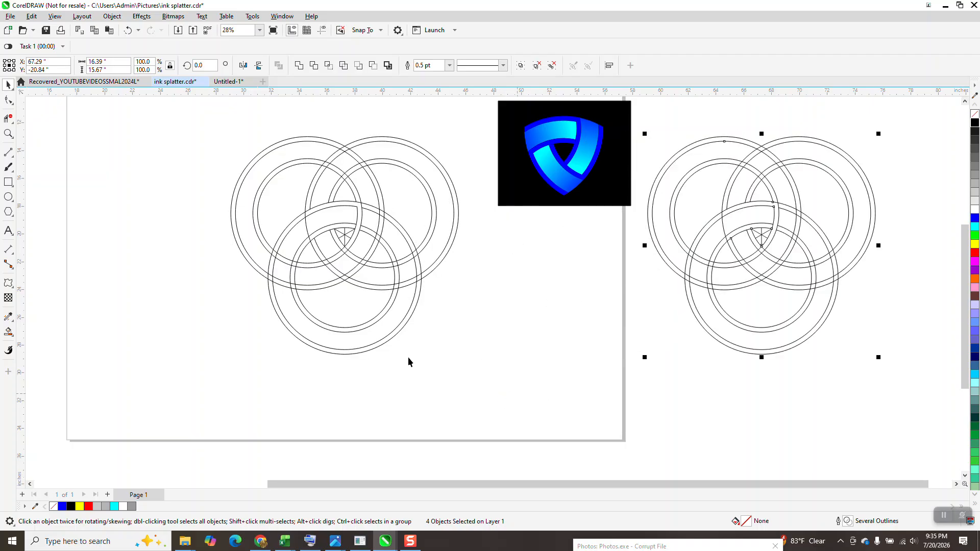
Remove the three crossing lines from the central triangle of the copied circles using Virtual Segment Delete
click(7, 136)
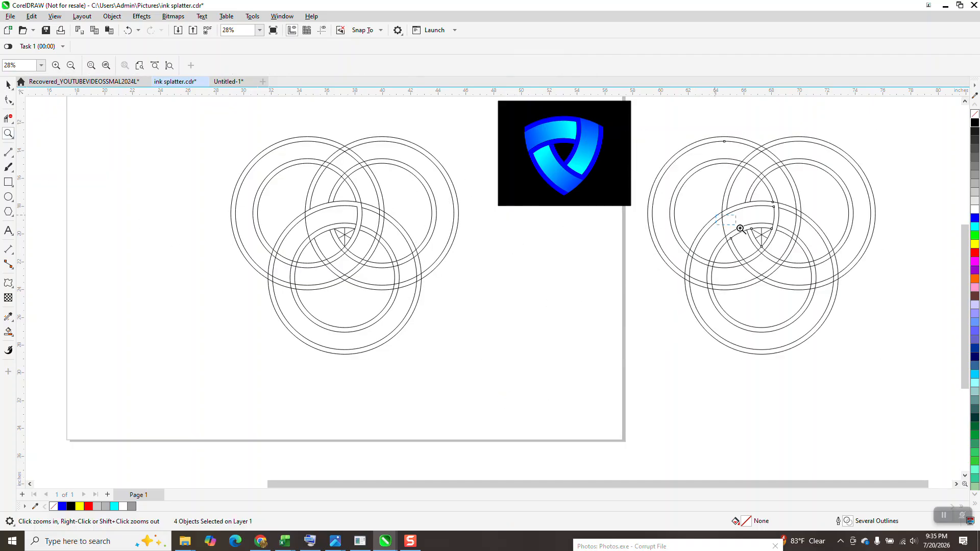
drag(740, 229, 809, 291)
click(8, 119)
drag(477, 185, 503, 204)
scroll(480, 219, down, 5)
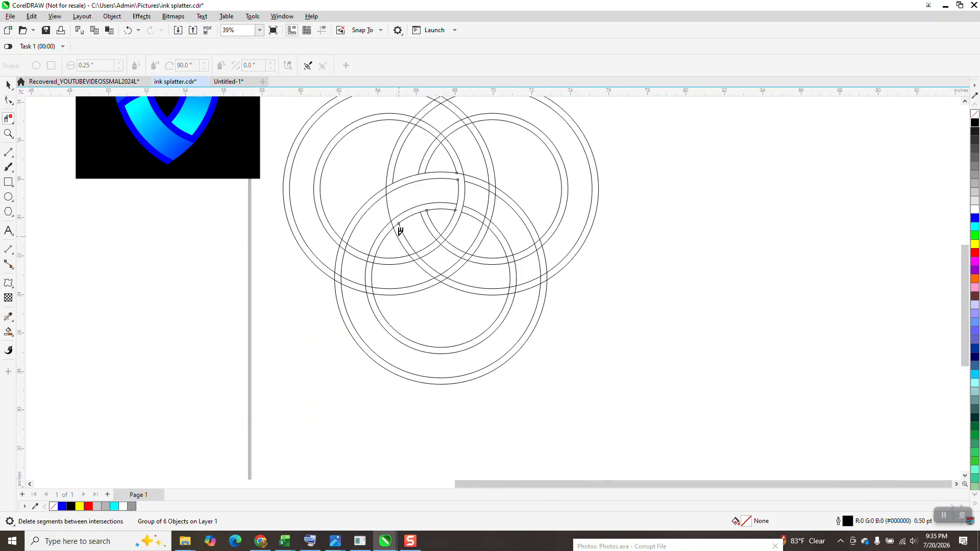
Smart-fill the copied drawing's central curved triangle with blue and nudge the new shape 10 inches right, clear of the circles
click(8, 333)
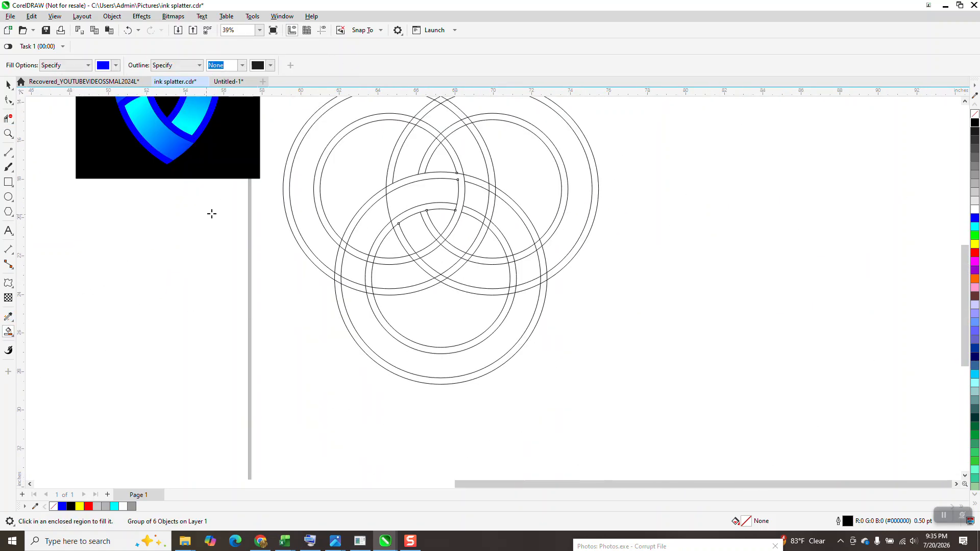
click(443, 220)
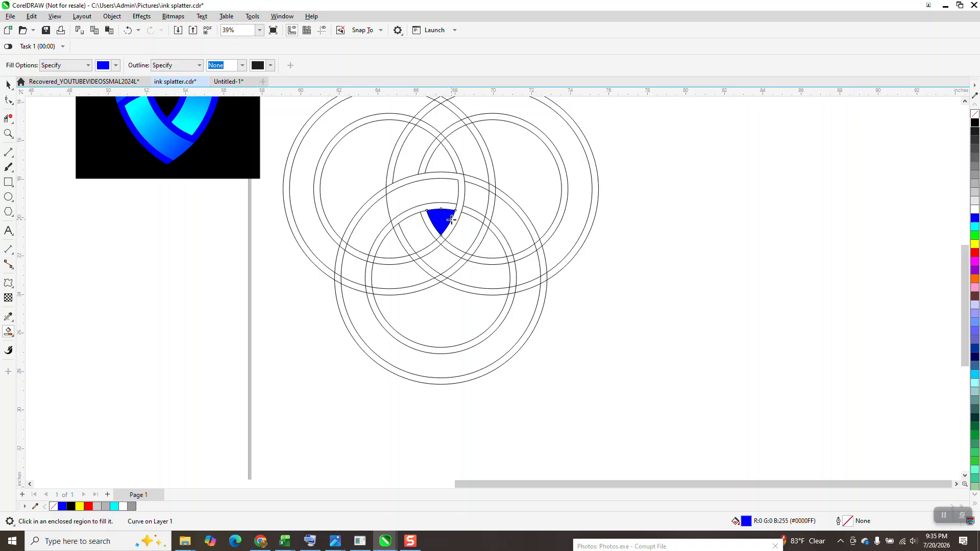
key(Right)
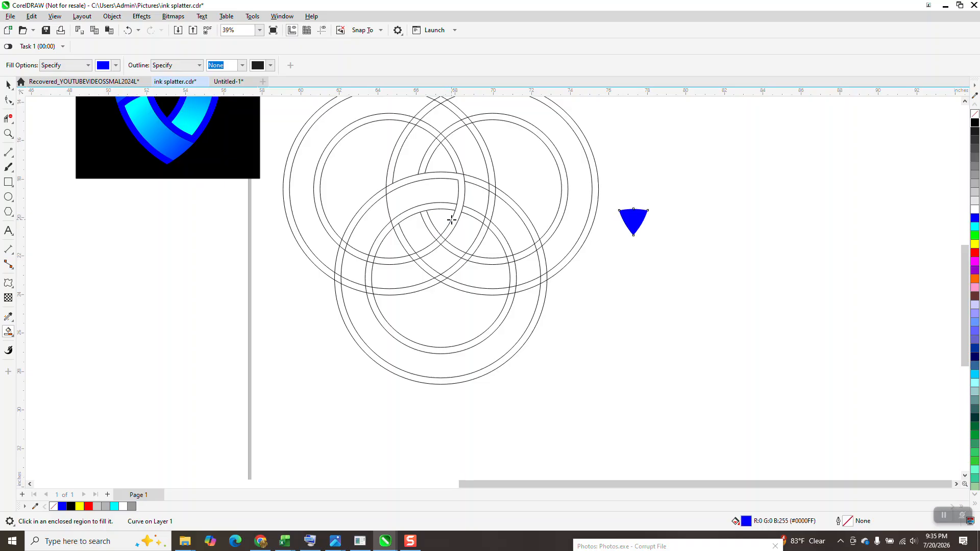
Remove the separated curved triangle's fill and give it a black outline
click(975, 115)
right_click(975, 123)
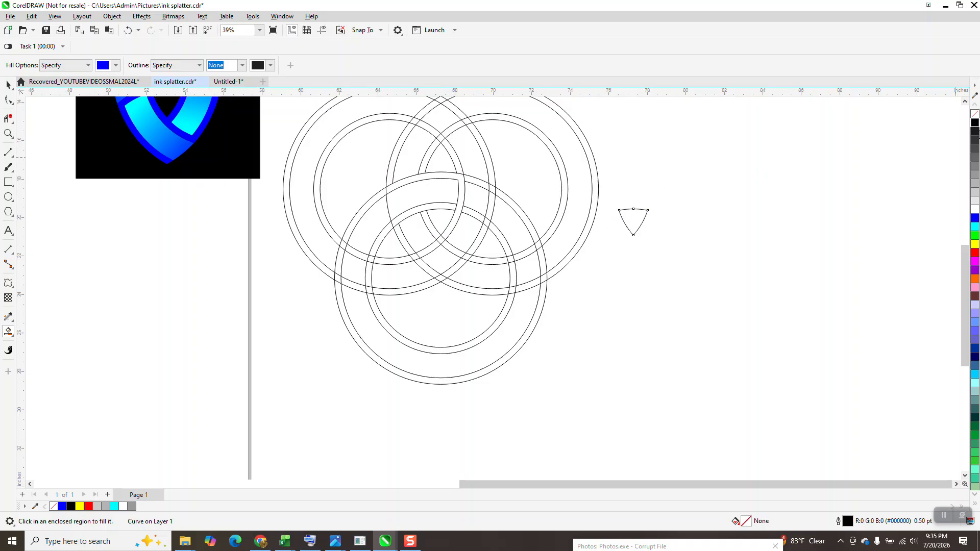
click(9, 134)
drag(592, 194, 723, 304)
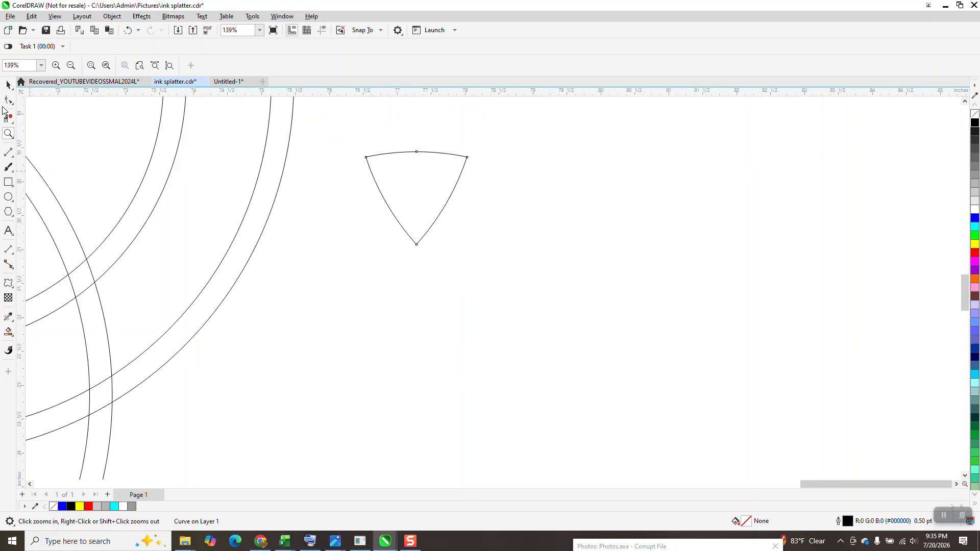
Draw three 2-point lines across the separated curved triangle, each joining a corner to the opposite side's midpoint, and select the whole figure
click(9, 101)
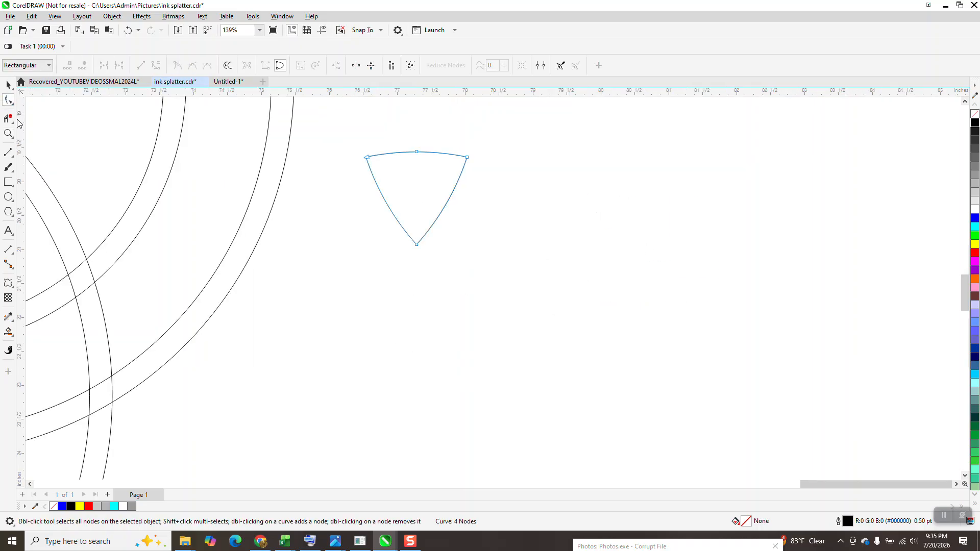
click(12, 160)
click(41, 164)
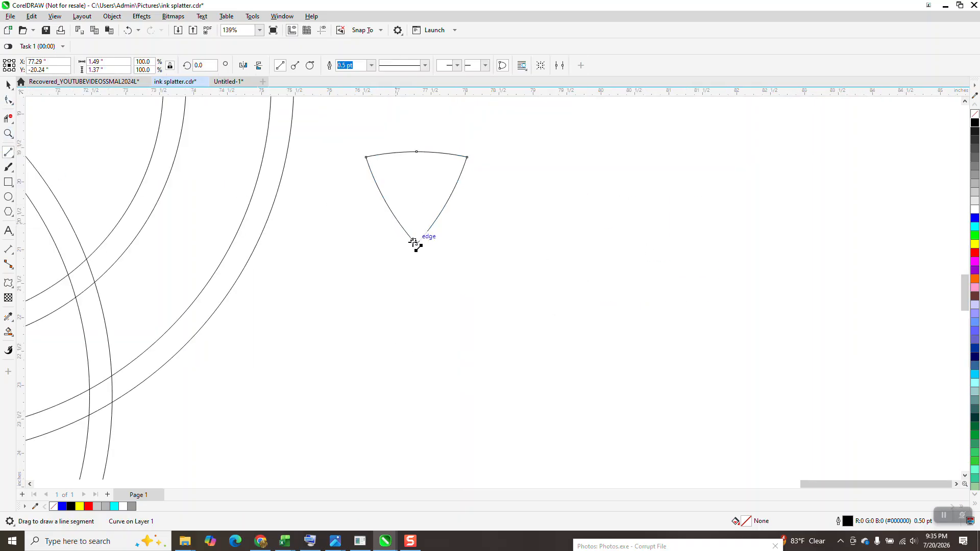
drag(417, 152, 417, 244)
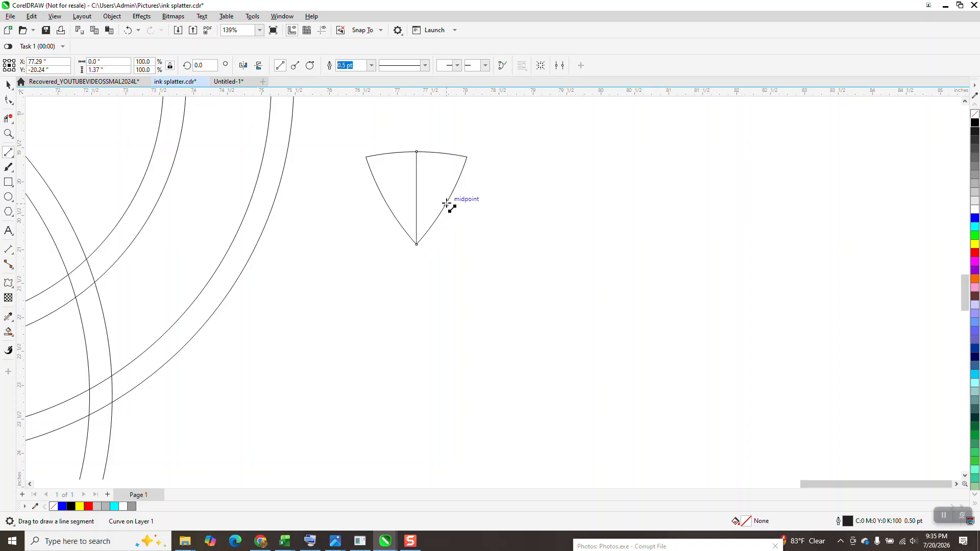
drag(366, 157, 449, 203)
drag(386, 204, 468, 157)
scroll(524, 311, down, 5)
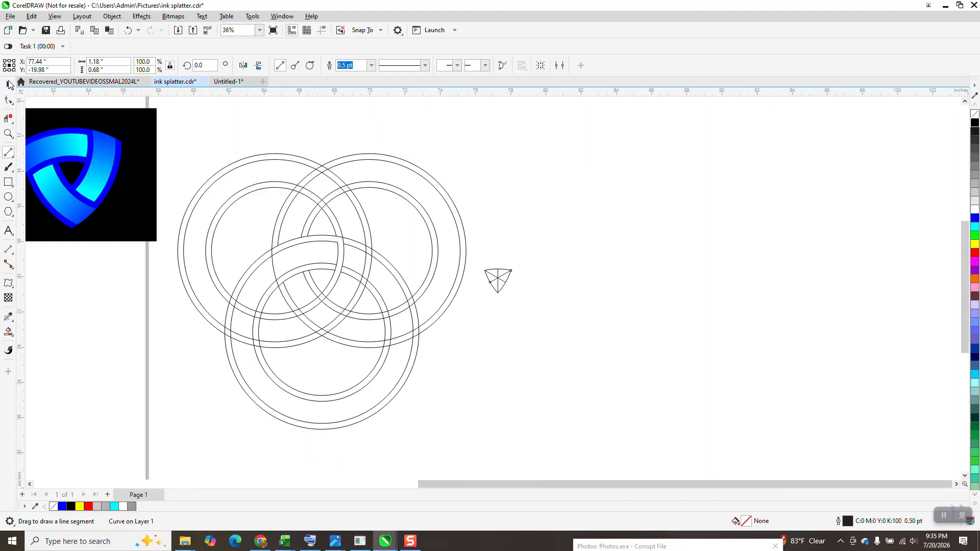
click(9, 84)
drag(468, 204, 535, 313)
Smart-fill the thin bent border strip in the original circles with blue and nudge the new shape 10 inches left
scroll(642, 311, down, 1)
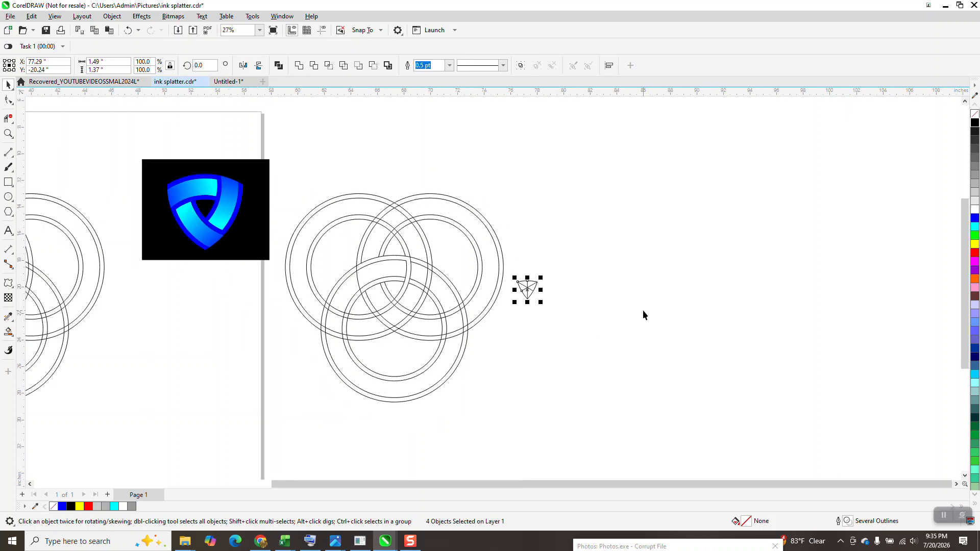
scroll(642, 315, down, 1)
click(9, 134)
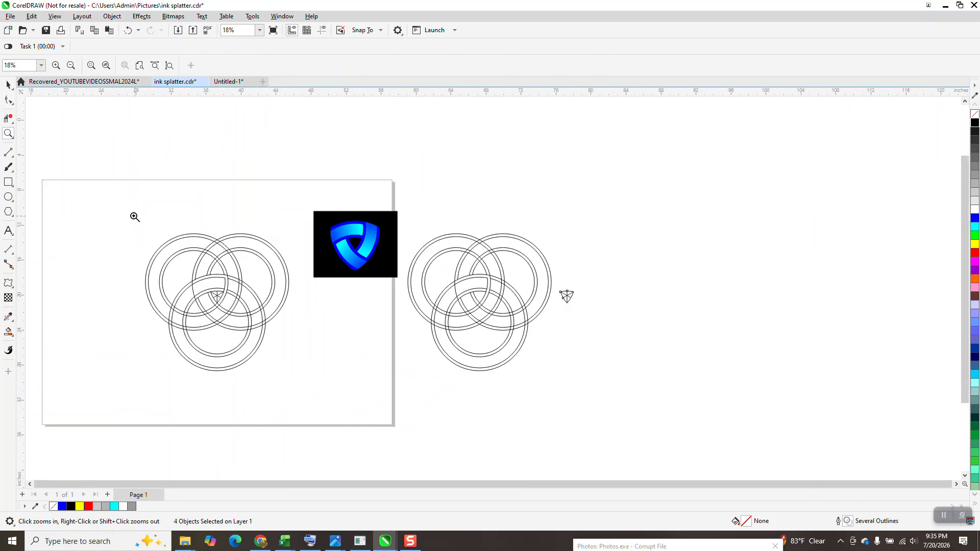
drag(136, 216, 372, 390)
click(9, 333)
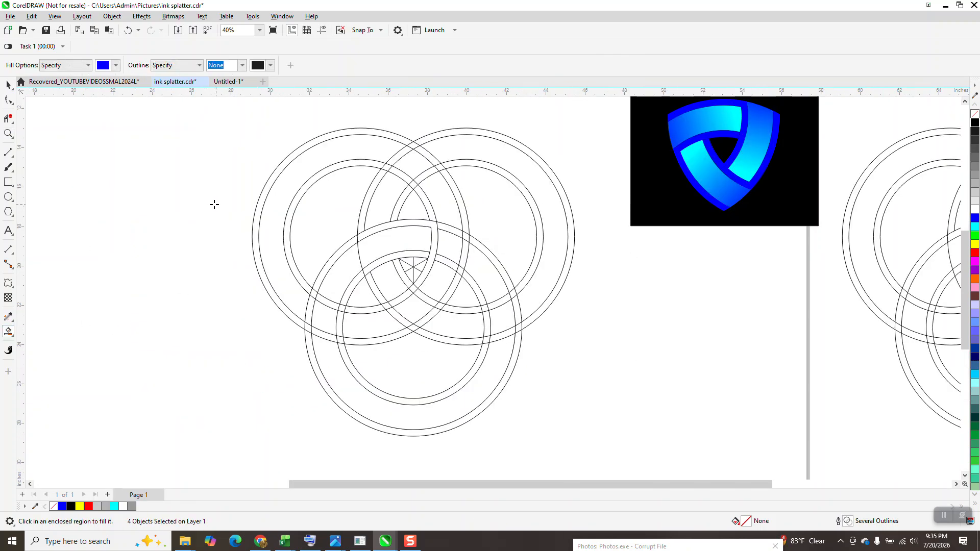
click(432, 225)
key(Left)
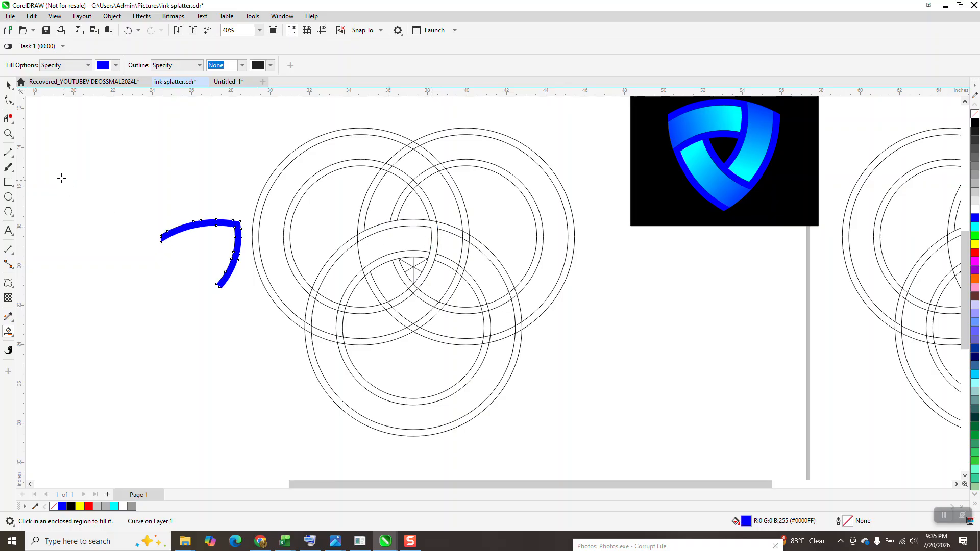
Smart-fill the wide band region beneath the border strip with cyan and nudge it 10 inches left, against the blue strip
click(8, 84)
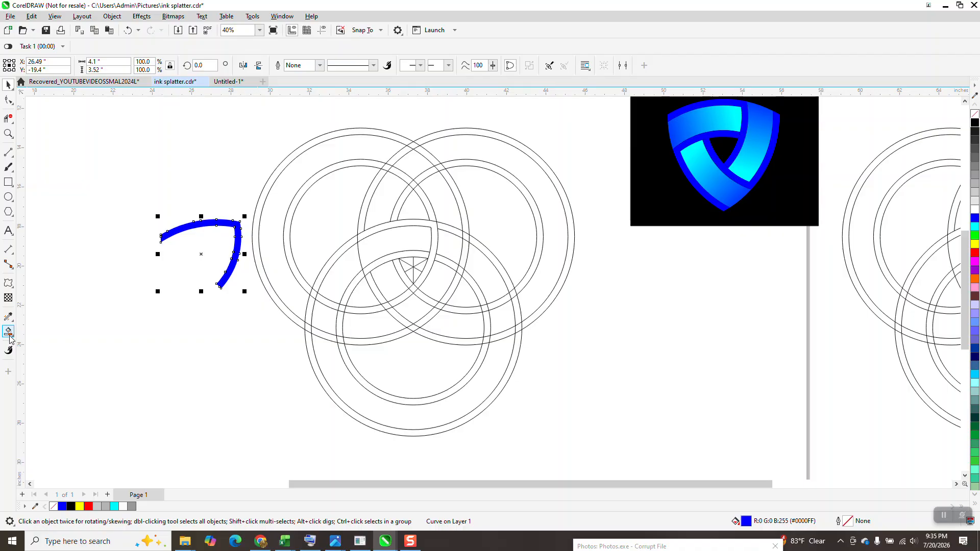
key(space)
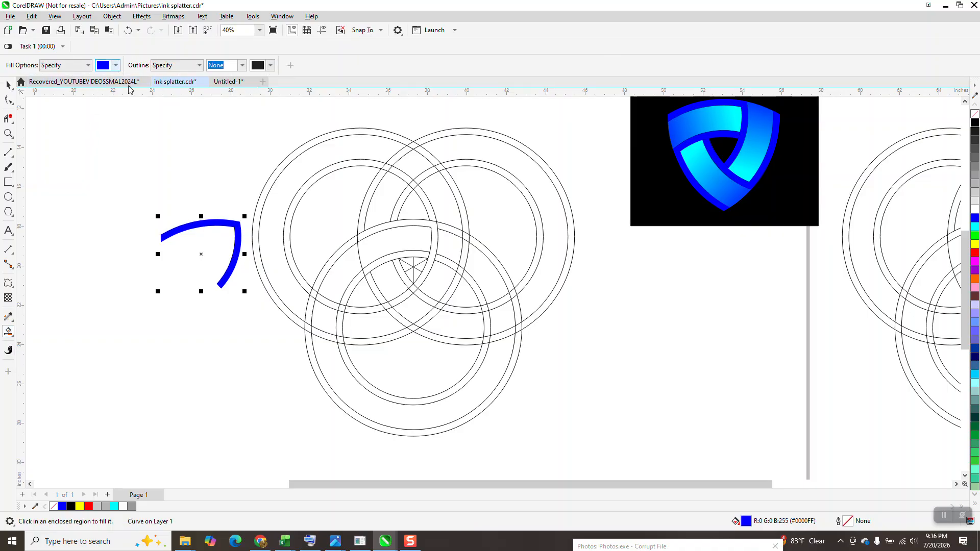
click(116, 65)
click(161, 131)
click(374, 245)
key(Left)
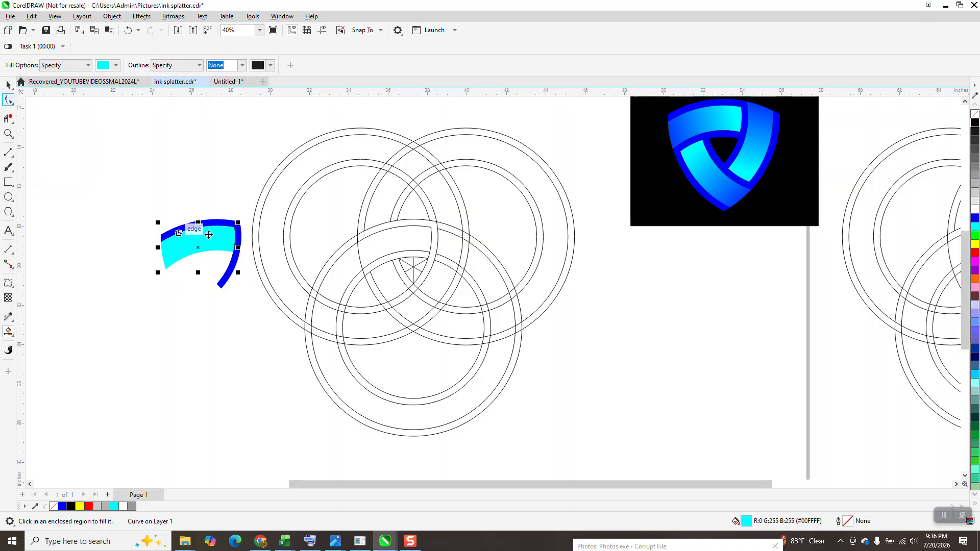
Apply a linear fountain fill from cyan to white along the cyan band, running from its left end to its right
key(space)
click(79, 234)
click(201, 240)
click(15, 339)
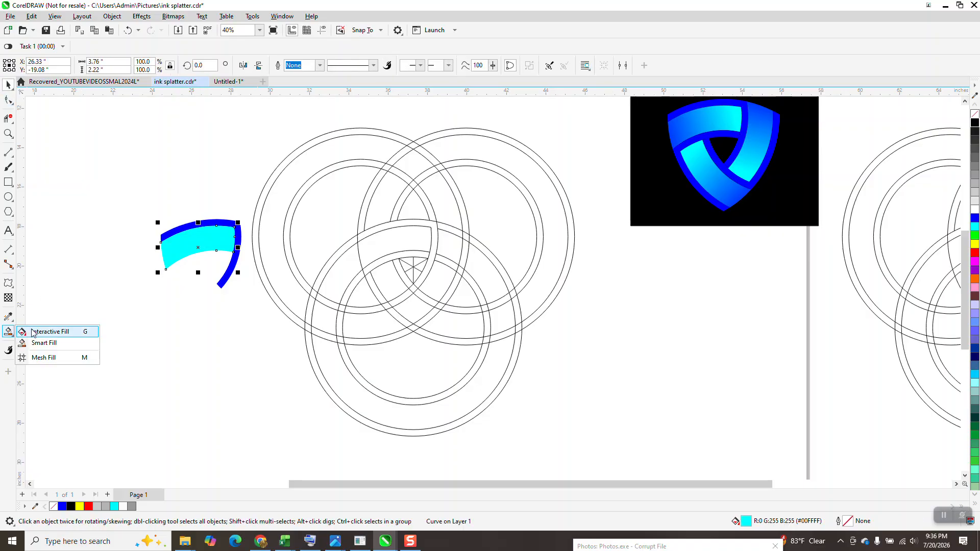
click(29, 329)
drag(180, 246, 235, 246)
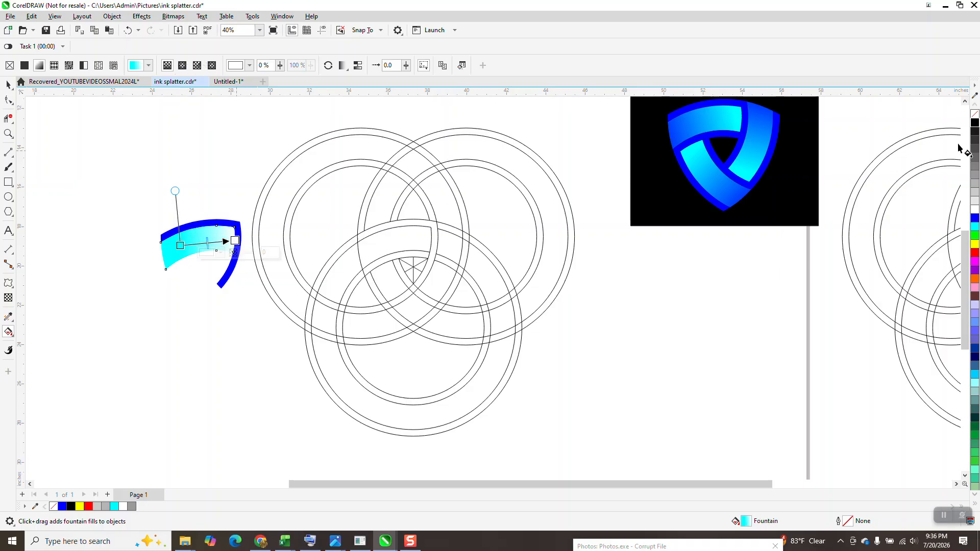
Undo the black right-end colour and reverse the band's gradient, running from cyan at the right end to black at the left
drag(508, 185, 235, 241)
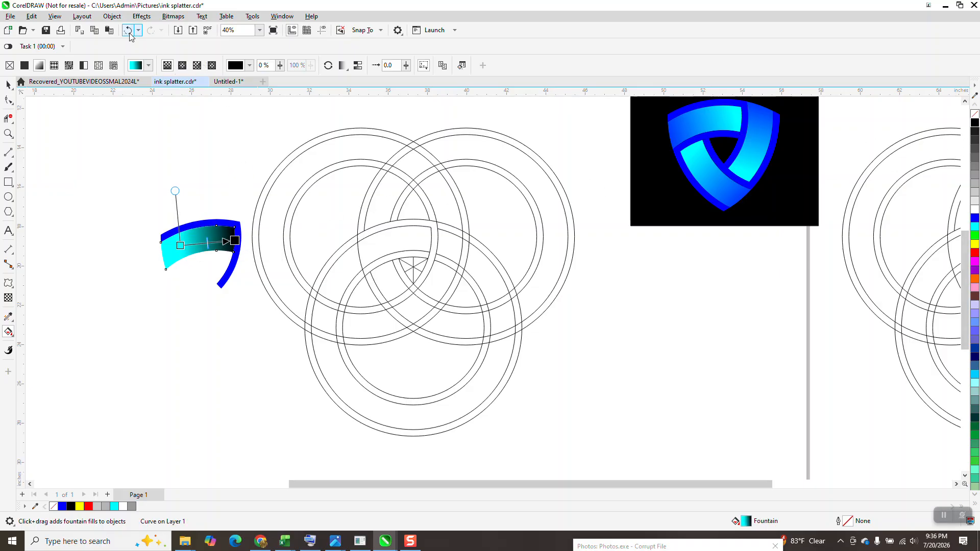
click(128, 32)
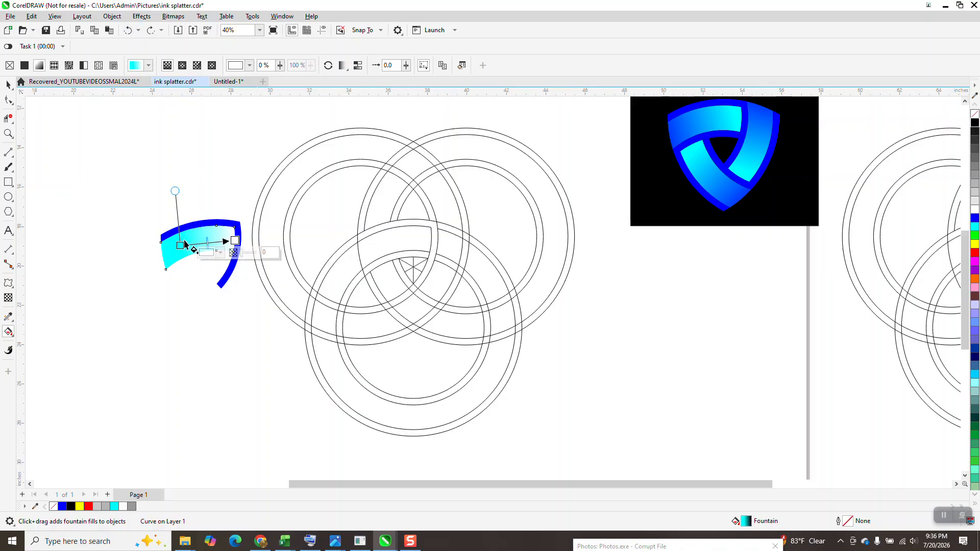
drag(181, 245, 163, 256)
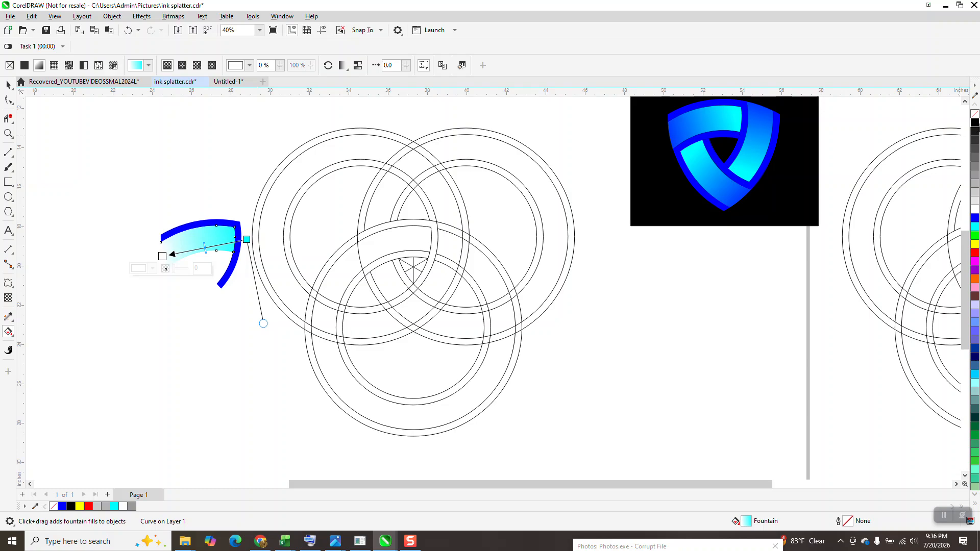
drag(972, 125, 126, 268)
Group the band with its blue border, nudged 10 inches back onto the circles, and place its rotation centre where the three lines cross
drag(121, 174, 258, 333)
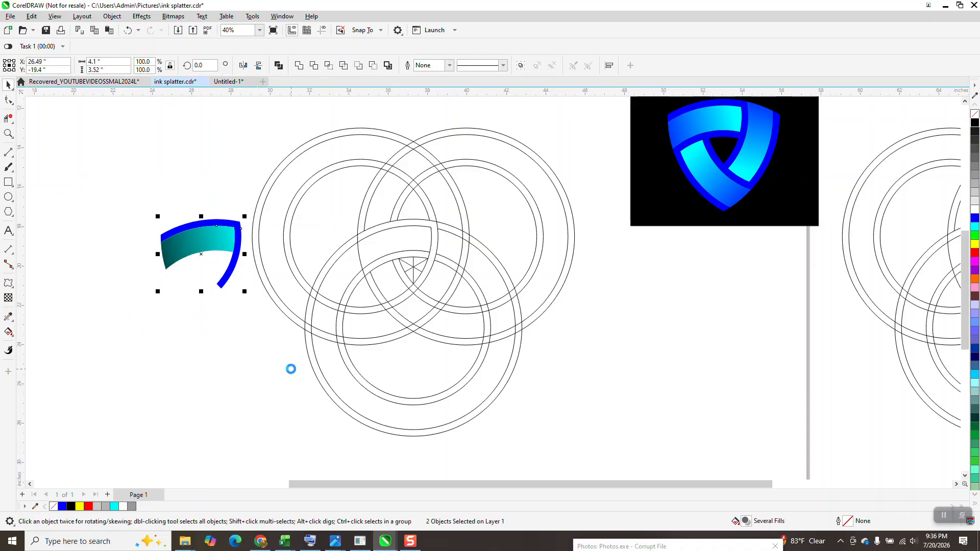
key(ctrl+g)
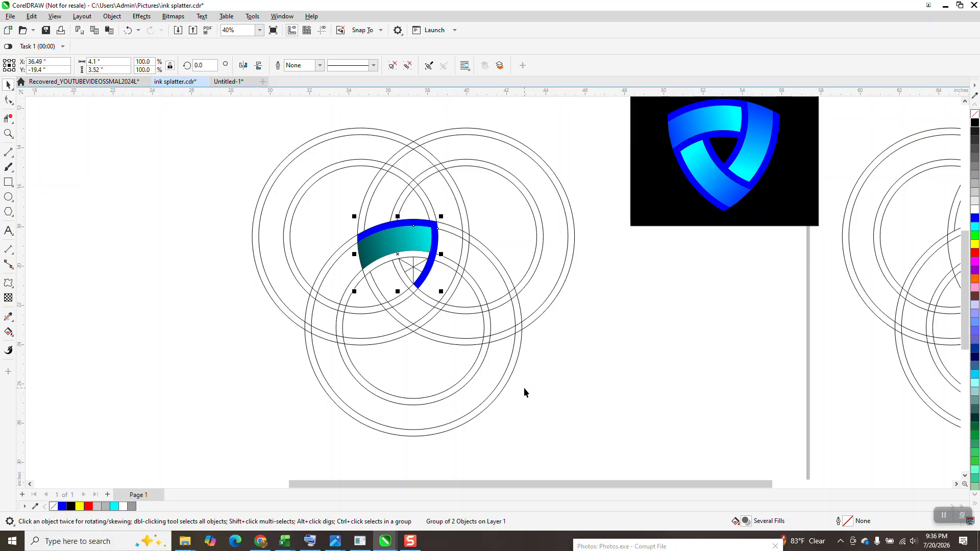
click(406, 263)
drag(398, 255, 414, 267)
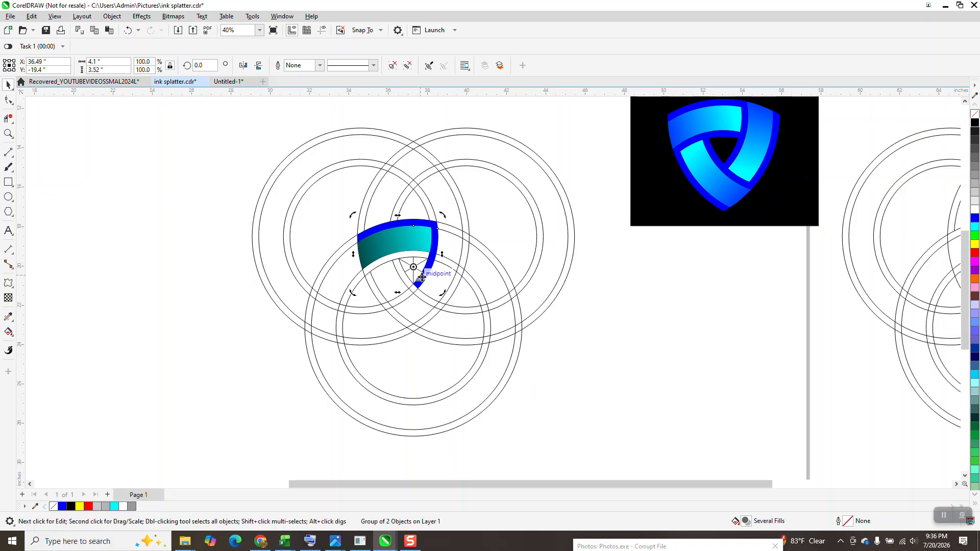
Create a copy of the band group rotated 120 degrees about the relocated centre
click(194, 66)
text(120)
key(Return)
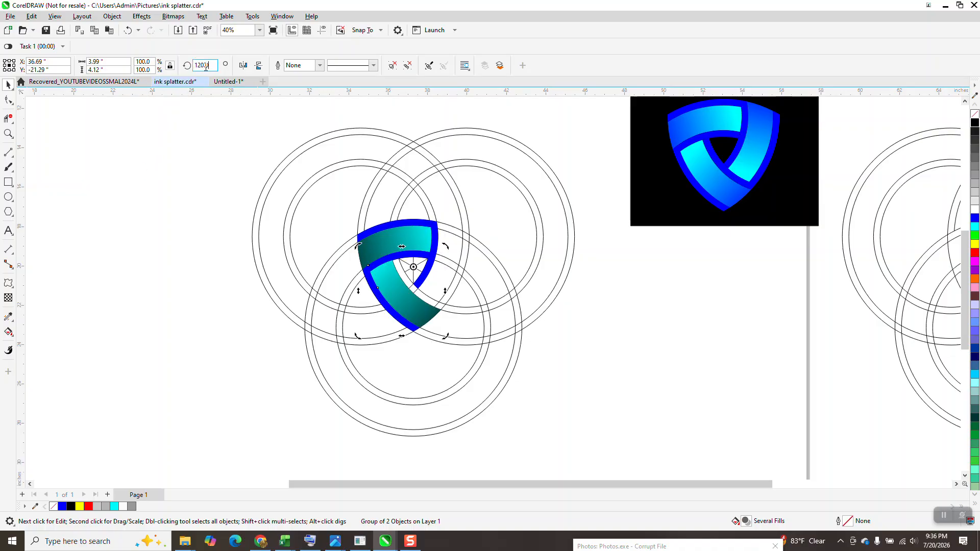
text(240)
key(Return)
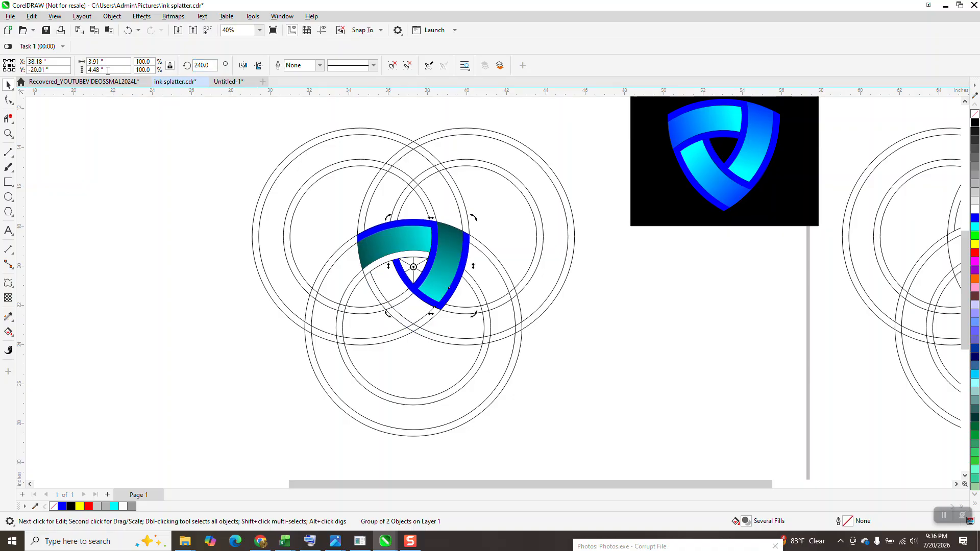
click(128, 30)
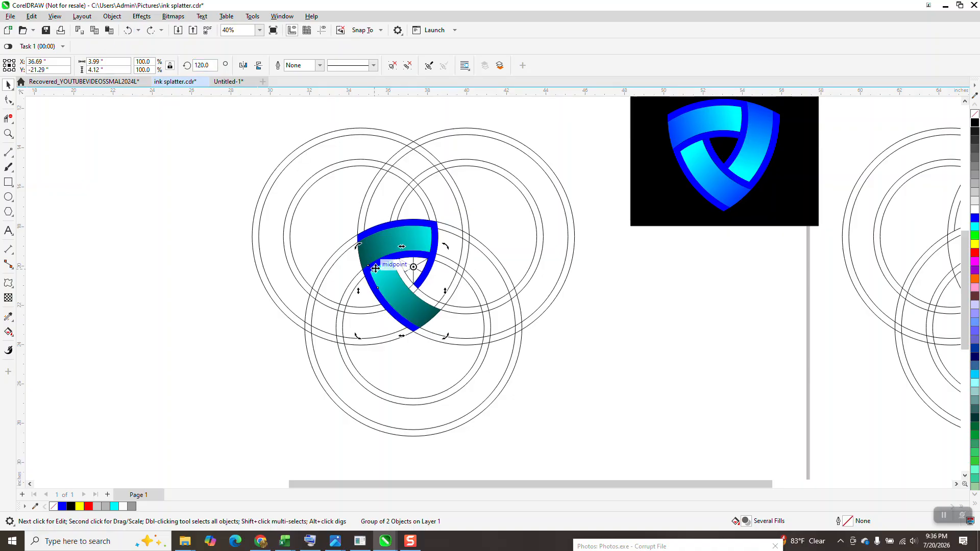
Repeat the rotated copy to form the third band, and move the assembled logo with its centre lines left, clear of the circles
key(ctrl+r)
drag(327, 209, 619, 376)
scroll(619, 376, down, 1)
drag(412, 281, 147, 258)
click(248, 270)
click(217, 277)
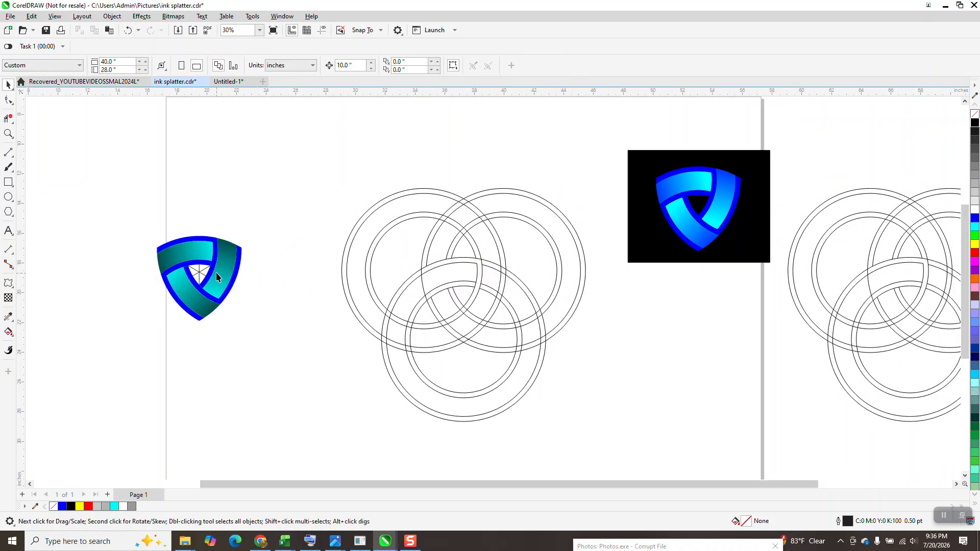
Delete the crossing guide lines from the central opening of the new logo
click(199, 276)
click(200, 275)
click(200, 273)
key(Delete)
click(201, 273)
key(Delete)
Try the black background rectangle behind the new logo, and return it behind the reference logo
scroll(274, 294, down, 1)
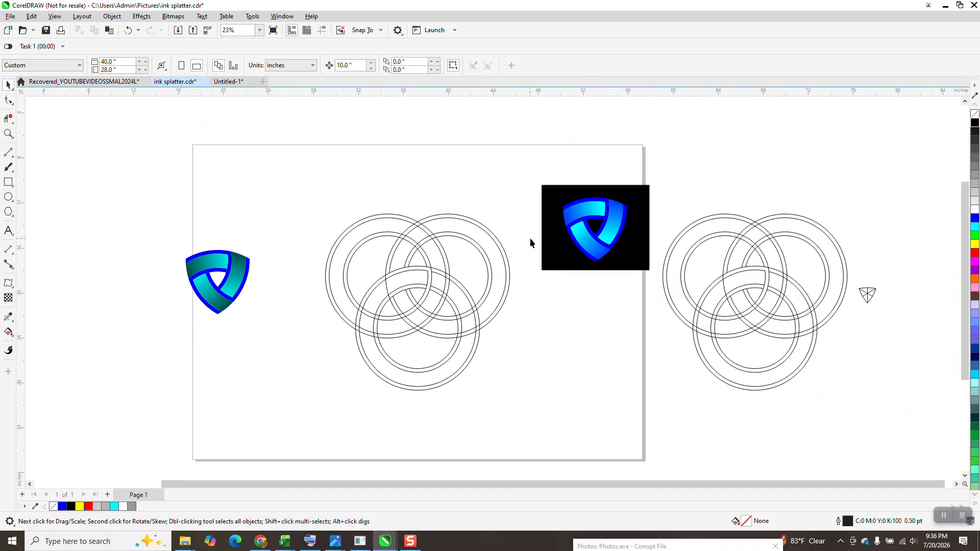
drag(578, 270, 213, 316)
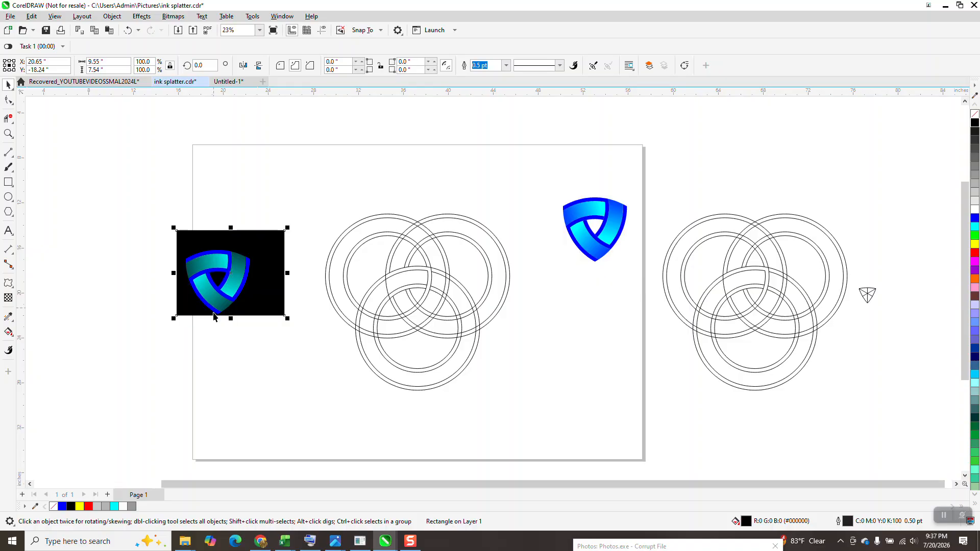
drag(269, 268, 637, 224)
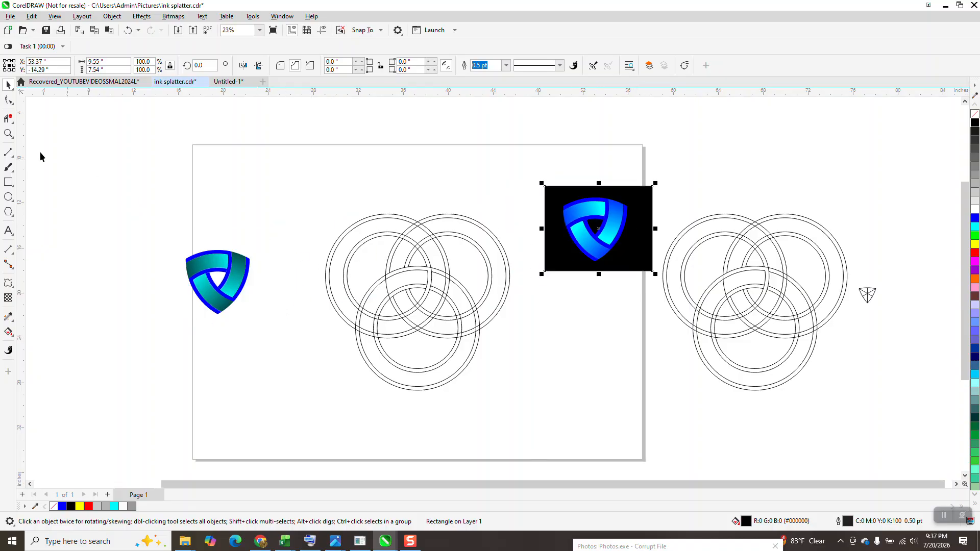
Examine the reference logo on its black background and the overlapping circle construction up close
click(8, 134)
drag(547, 181, 693, 282)
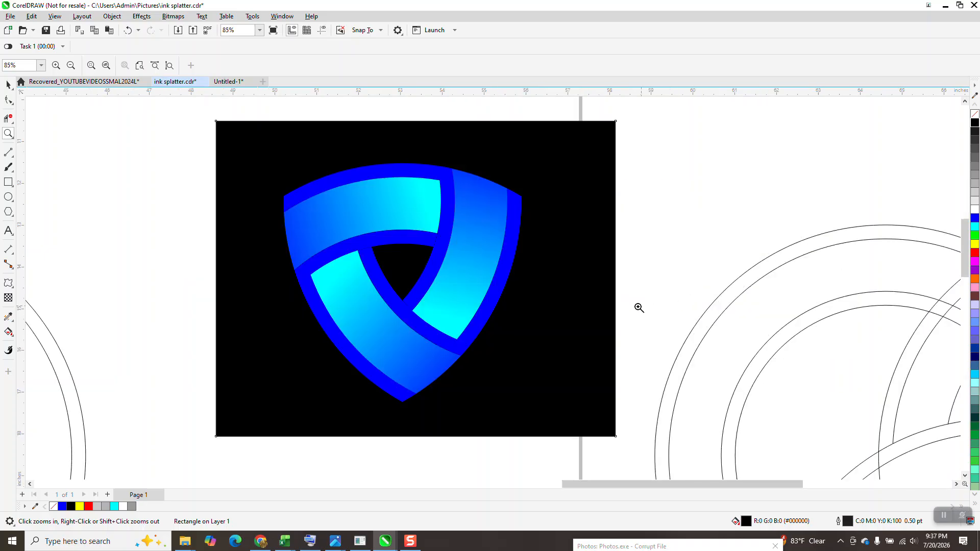
scroll(547, 276, down, 4)
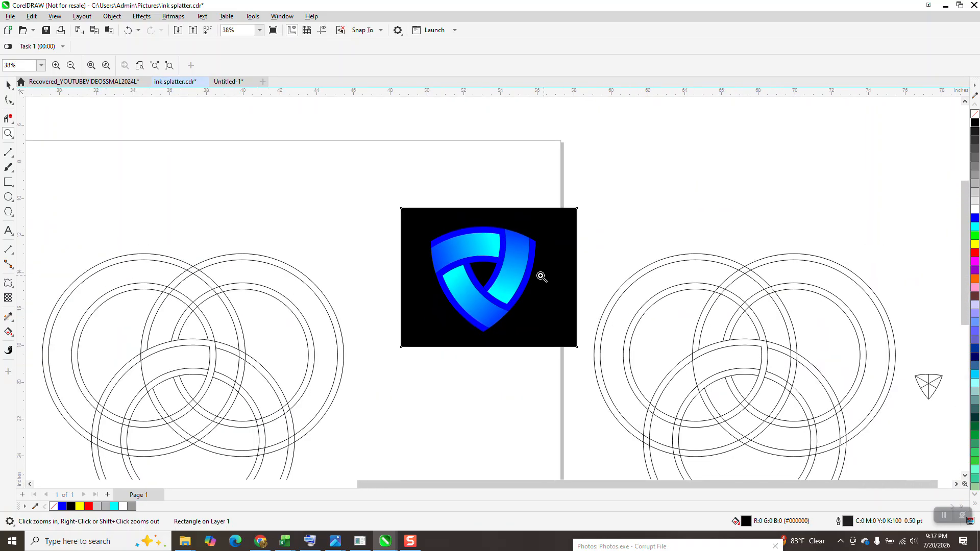
scroll(544, 277, down, 1)
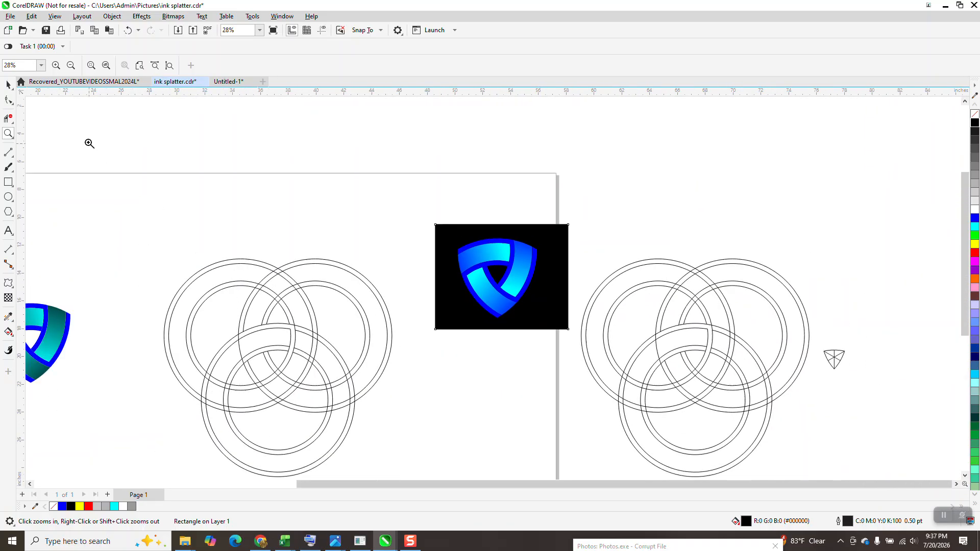
drag(241, 284, 449, 449)
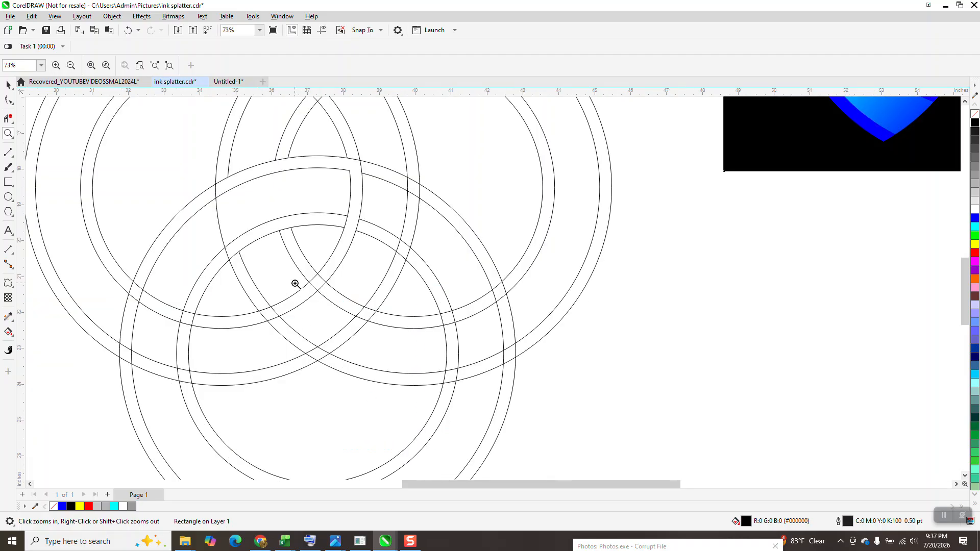
scroll(295, 284, down, 2)
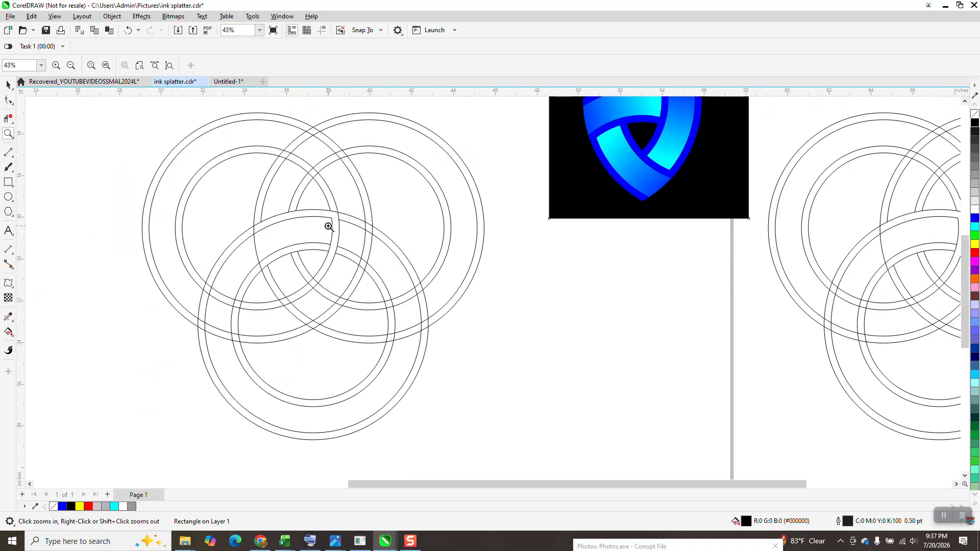
scroll(497, 250, down, 1)
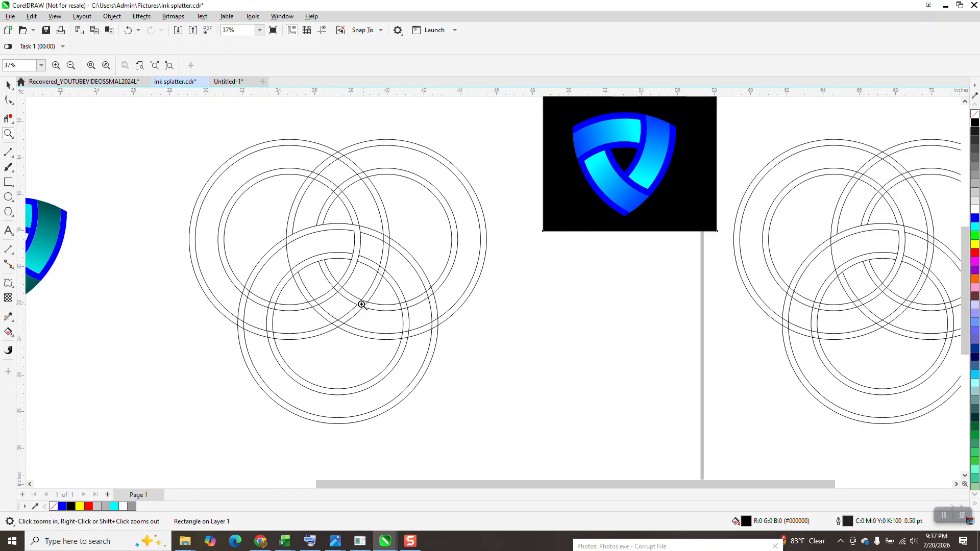
scroll(412, 332, down, 3)
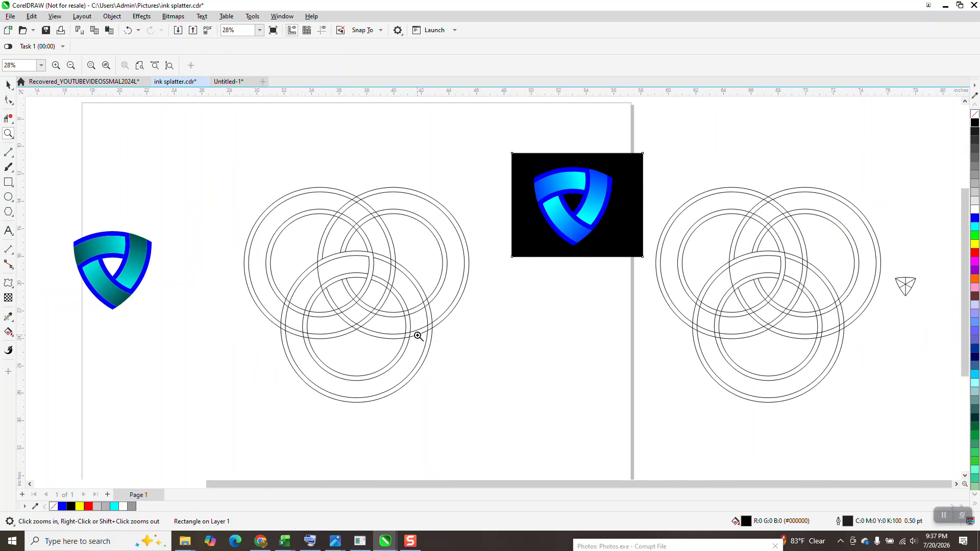
drag(495, 202, 591, 283)
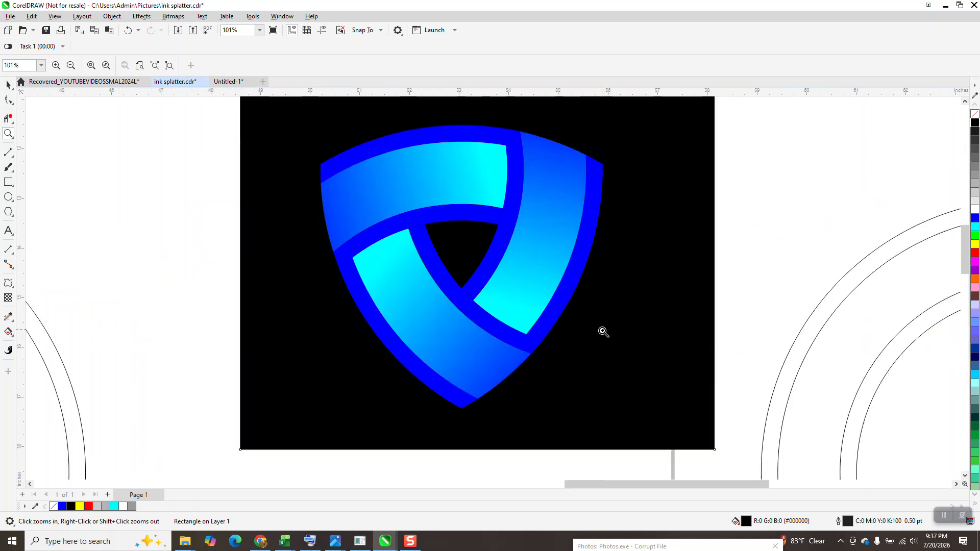